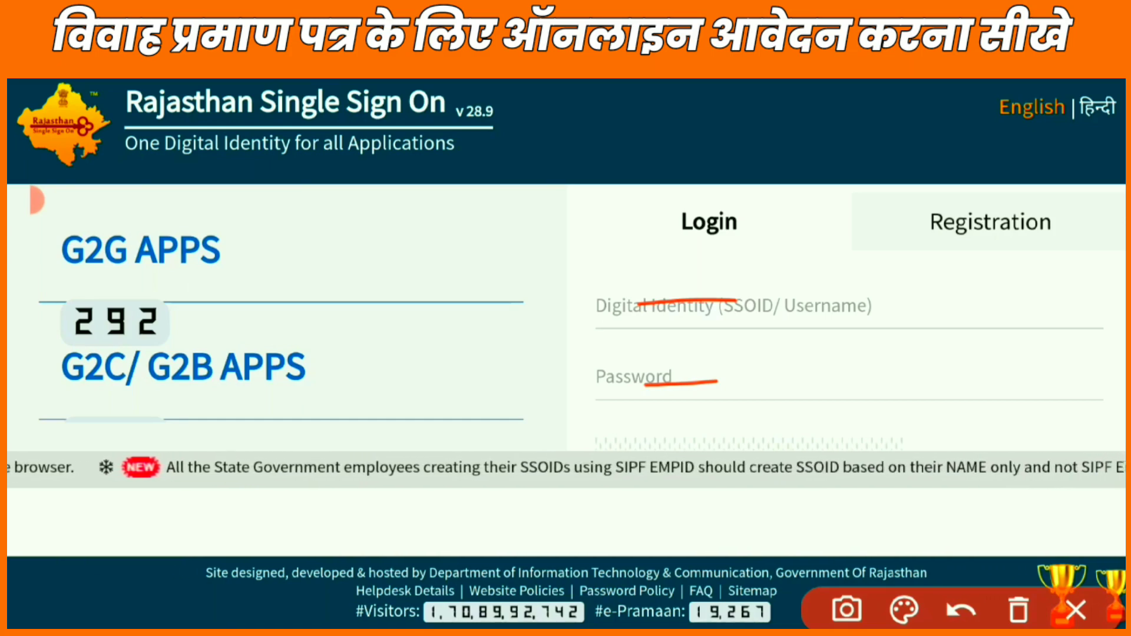
pyautogui.moveTo(886, 298); pyautogui.dragTo(946, 293)
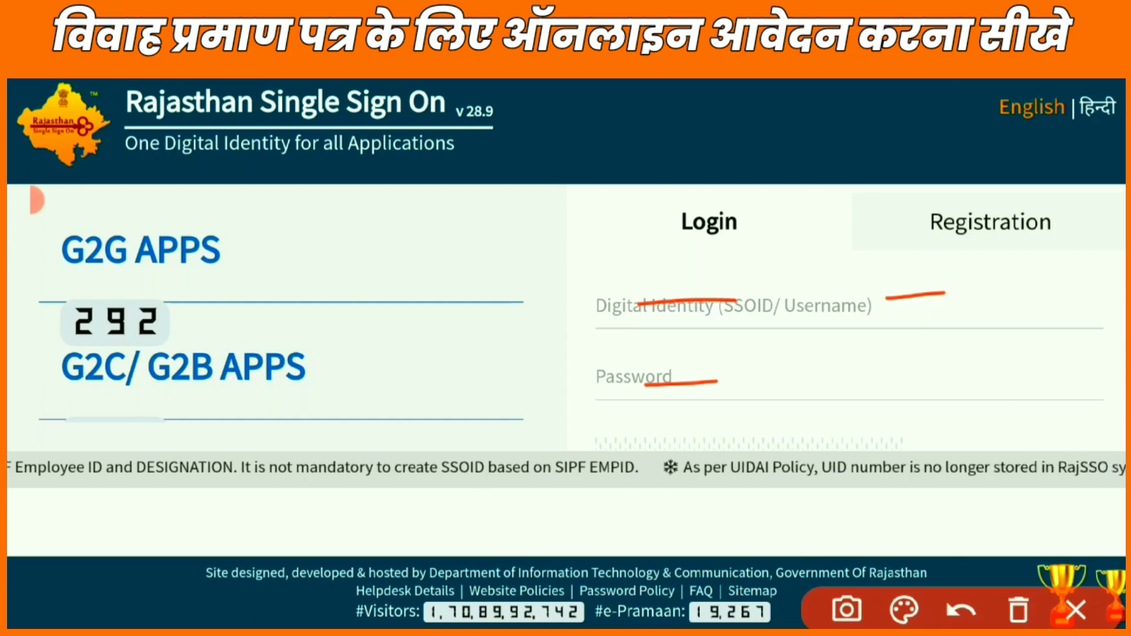
pyautogui.moveTo(794, 340); pyautogui.dragTo(896, 337)
pyautogui.moveTo(731, 387); pyautogui.dragTo(811, 382)
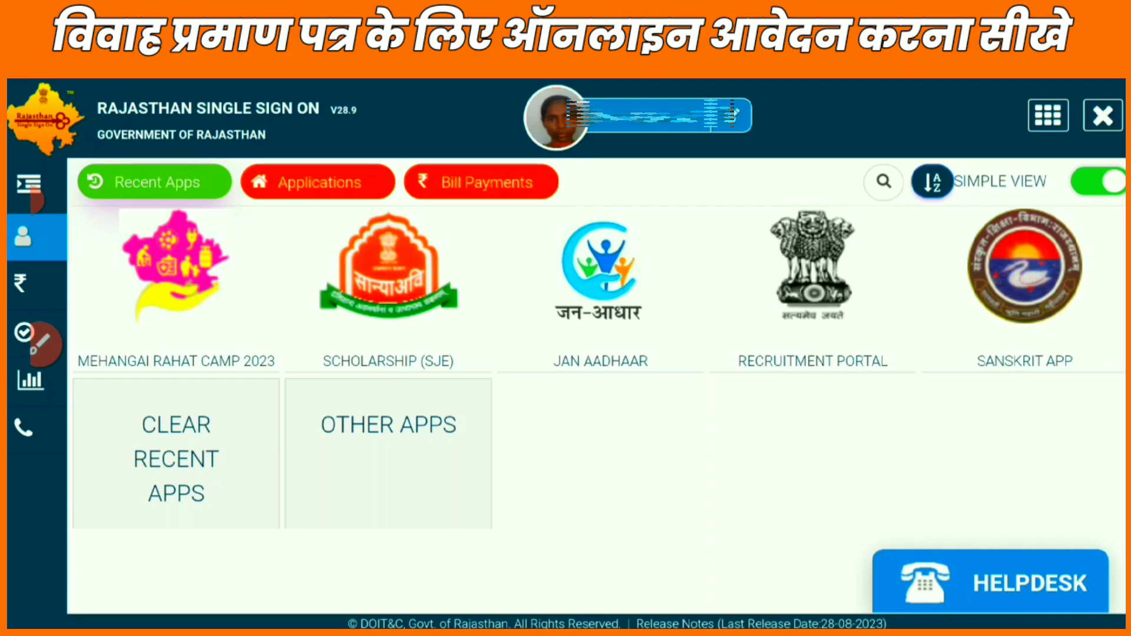
# - Show the full list of available applications through Other Apps
pyautogui.click(46, 345)
pyautogui.moveTo(908, 155)
pyautogui.mouseDown()
pyautogui.moveTo(848, 158)
pyautogui.moveTo(872, 146)
pyautogui.moveTo(866, 175)
pyautogui.moveTo(877, 175)
pyautogui.mouseUp()
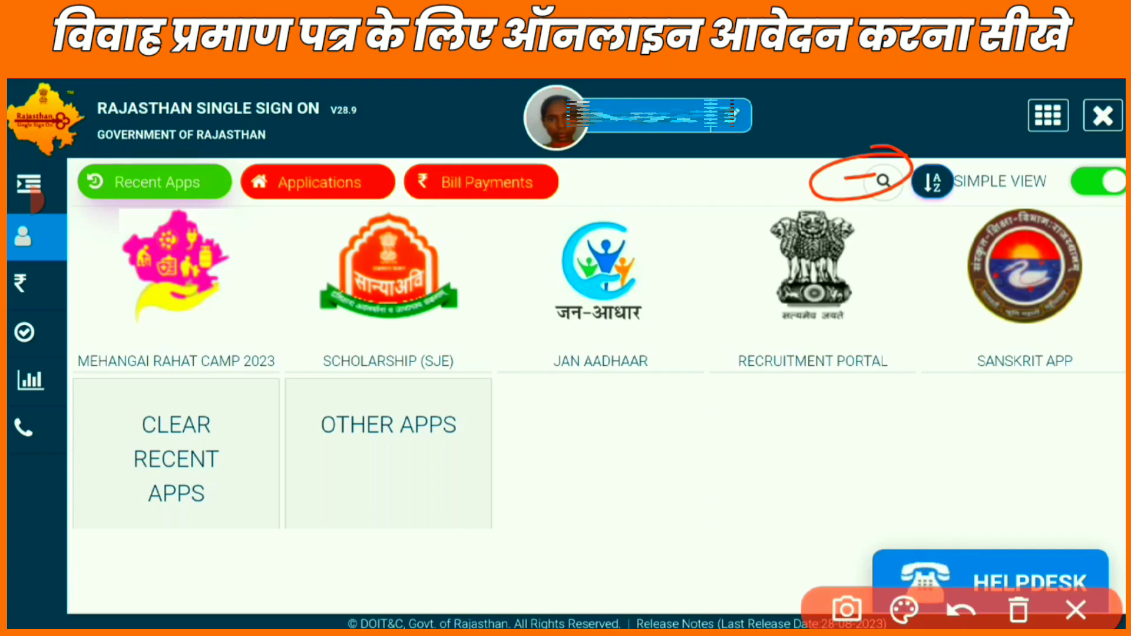
pyautogui.moveTo(412, 393)
pyautogui.mouseDown()
pyautogui.moveTo(535, 411)
pyautogui.moveTo(342, 386)
pyautogui.mouseUp()
pyautogui.moveTo(327, 450); pyautogui.dragTo(424, 443)
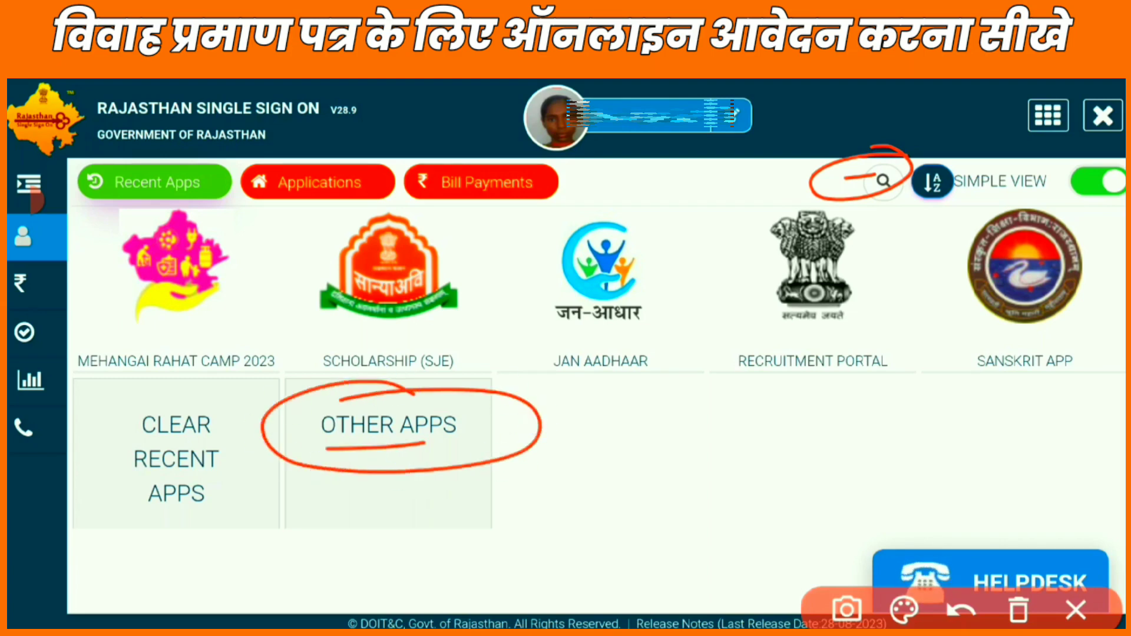
pyautogui.click(389, 426)
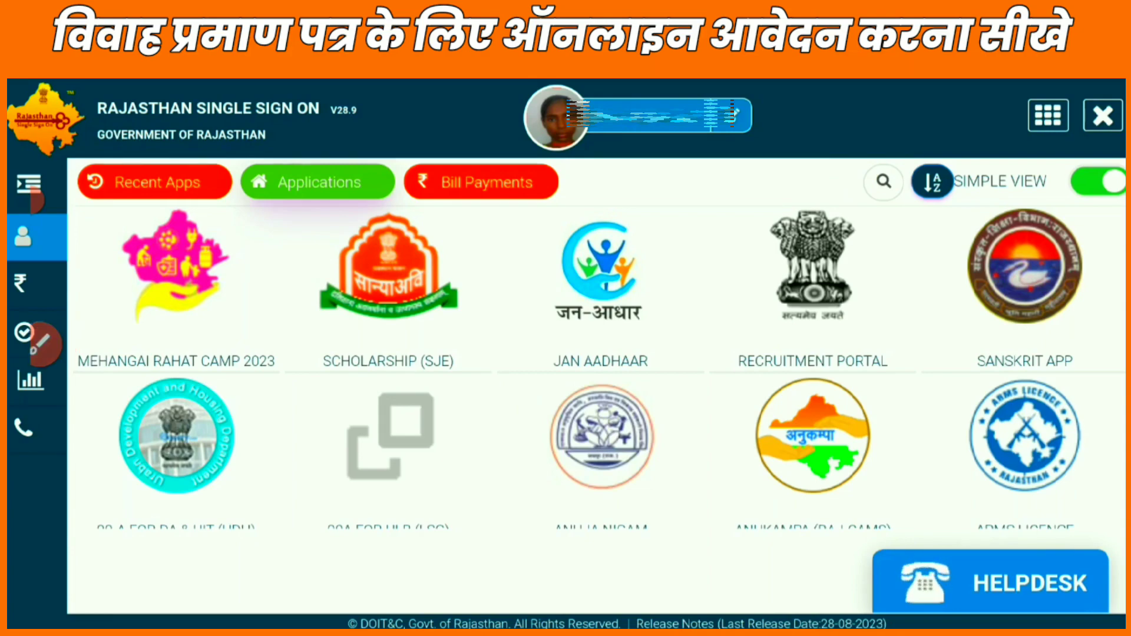
# - Find the E-MITRA application in the list and open it
pyautogui.scroll(-18, 599, 367)
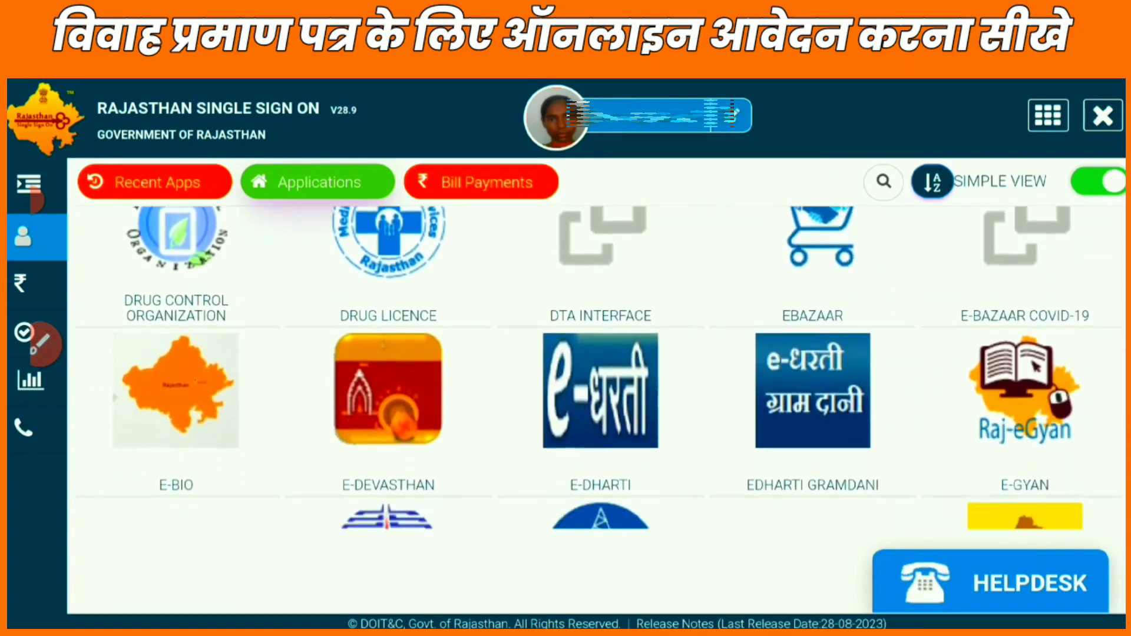
pyautogui.scroll(-10, 600, 367)
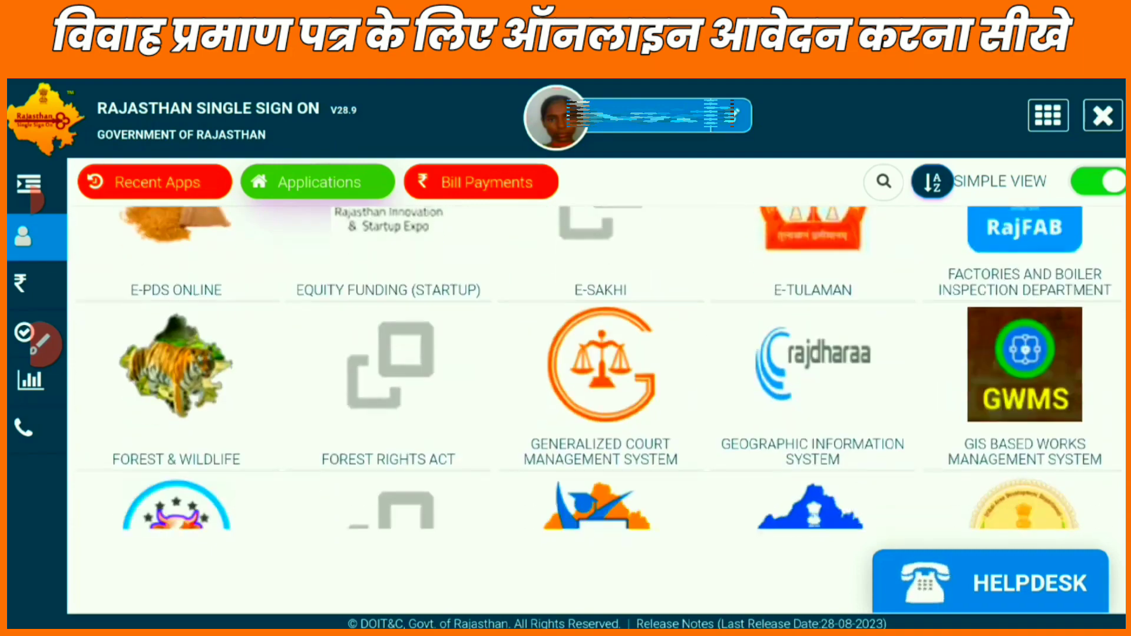
pyautogui.scroll(10, 600, 368)
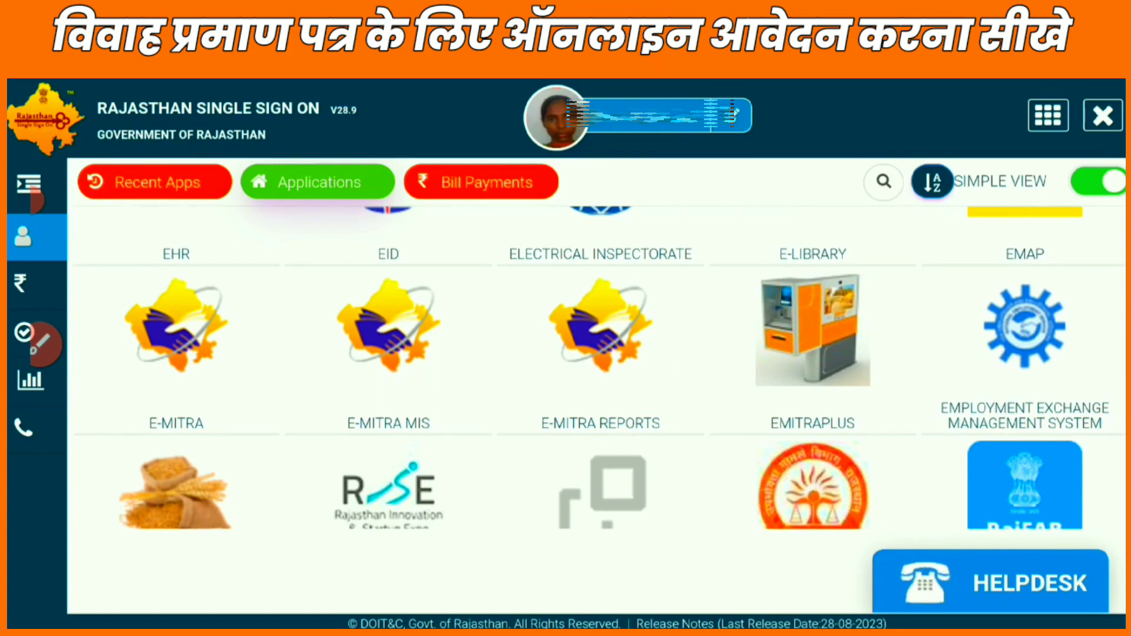
pyautogui.click(46, 345)
pyautogui.moveTo(229, 290)
pyautogui.mouseDown()
pyautogui.moveTo(303, 310)
pyautogui.moveTo(150, 290)
pyautogui.mouseUp()
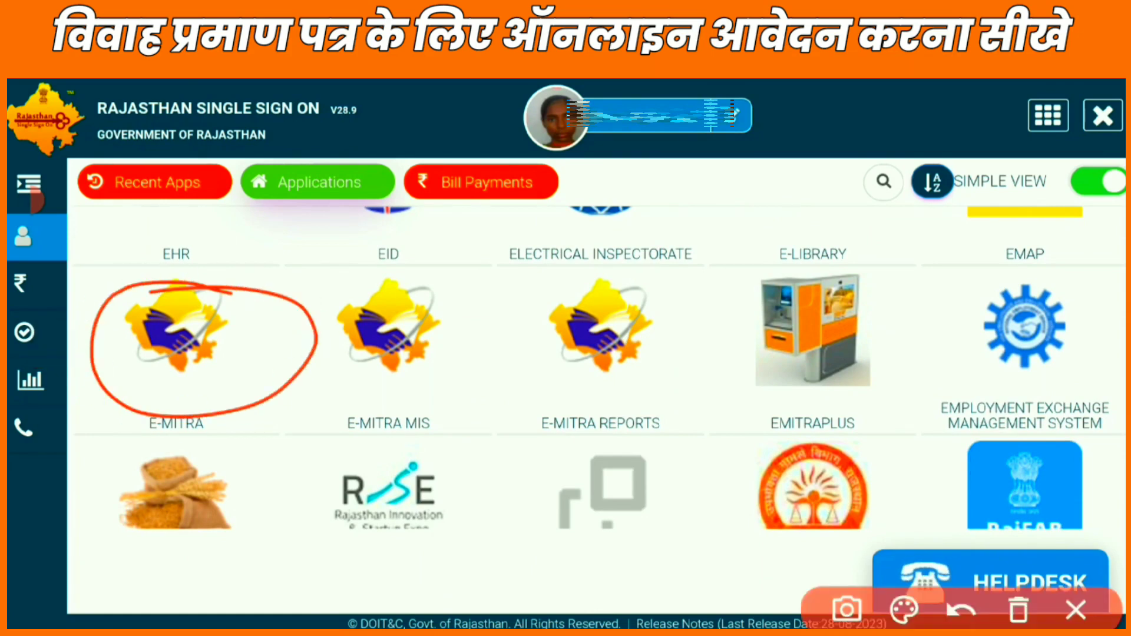
pyautogui.moveTo(150, 374); pyautogui.dragTo(251, 357)
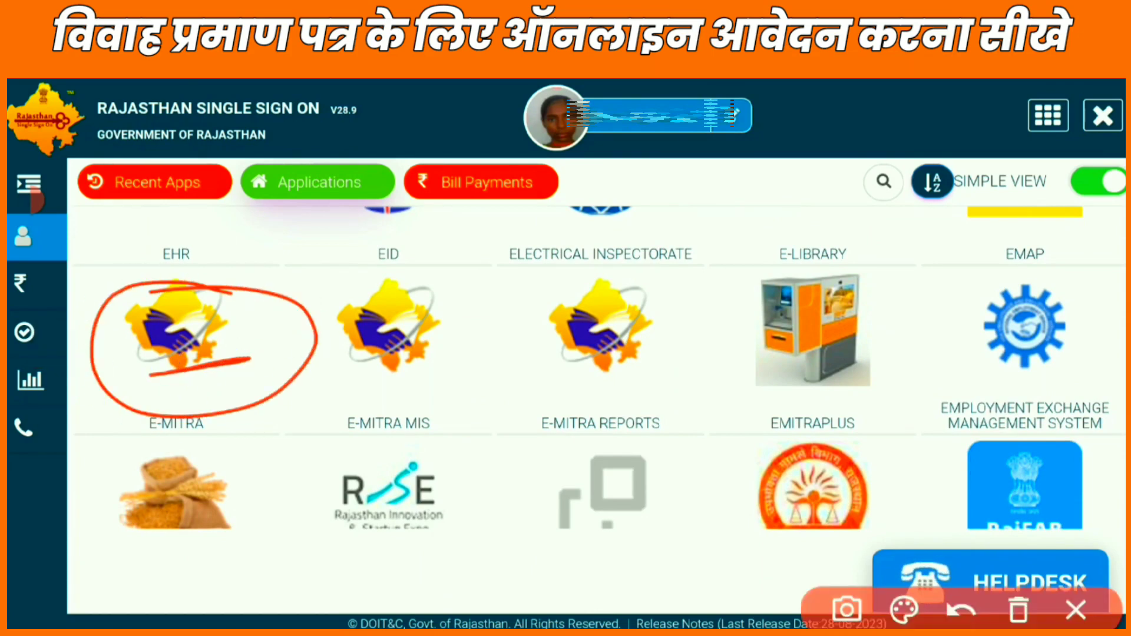
pyautogui.moveTo(153, 348); pyautogui.dragTo(214, 331)
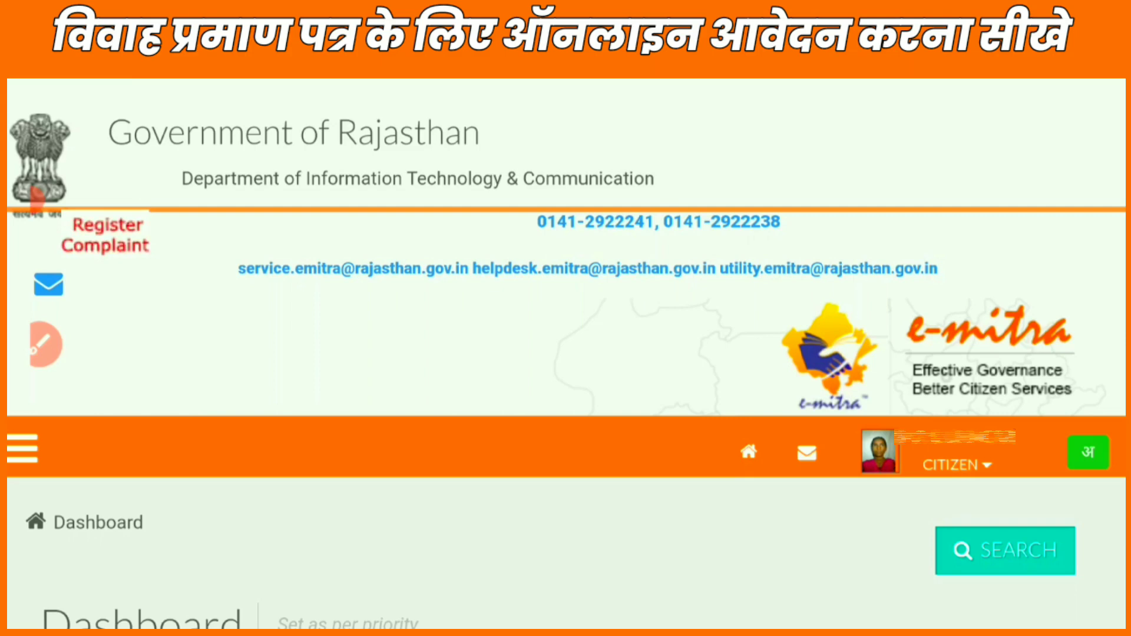
# - Open the Utility category from the e-Mitra dashboard's Services list
pyautogui.scroll(-7, 566, 353)
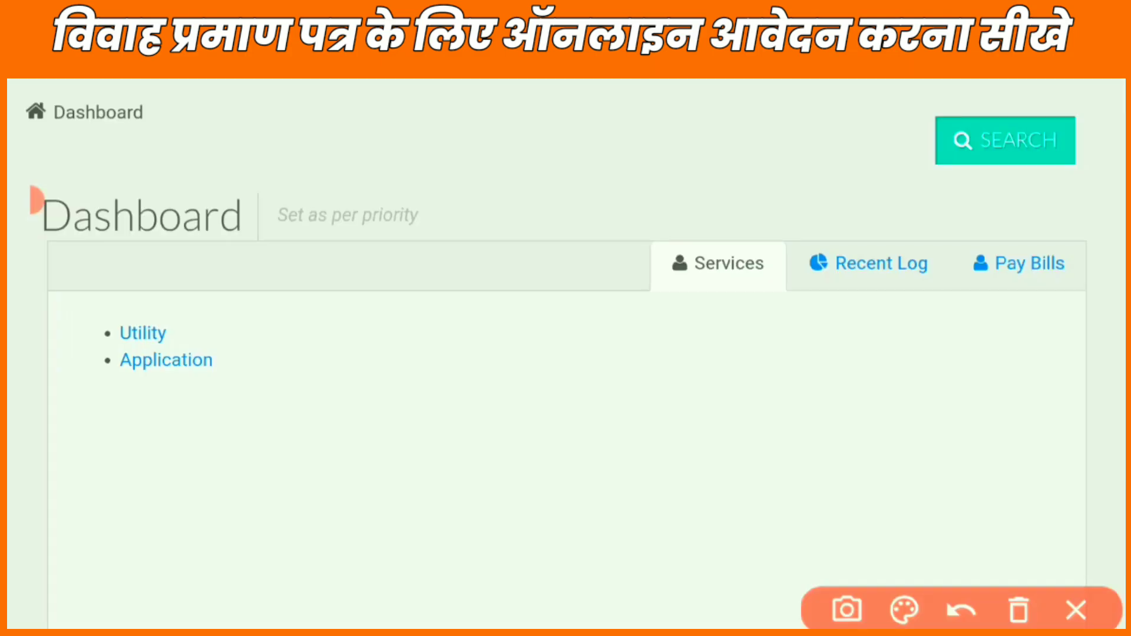
pyautogui.moveTo(110, 283)
pyautogui.mouseDown()
pyautogui.moveTo(8, 308)
pyautogui.moveTo(26, 300)
pyautogui.mouseUp()
pyautogui.moveTo(46, 350); pyautogui.dragTo(274, 320)
pyautogui.moveTo(36, 372); pyautogui.dragTo(235, 359)
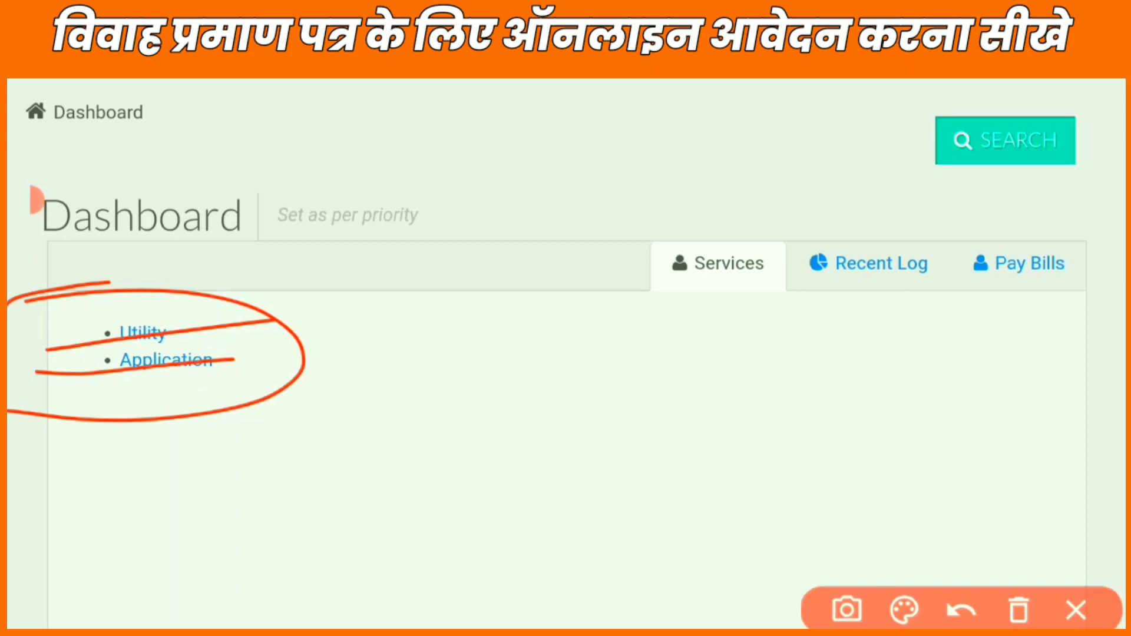
pyautogui.moveTo(135, 378); pyautogui.dragTo(201, 378)
pyautogui.moveTo(177, 311)
pyautogui.mouseDown()
pyautogui.moveTo(165, 341)
pyautogui.moveTo(109, 306)
pyautogui.mouseUp()
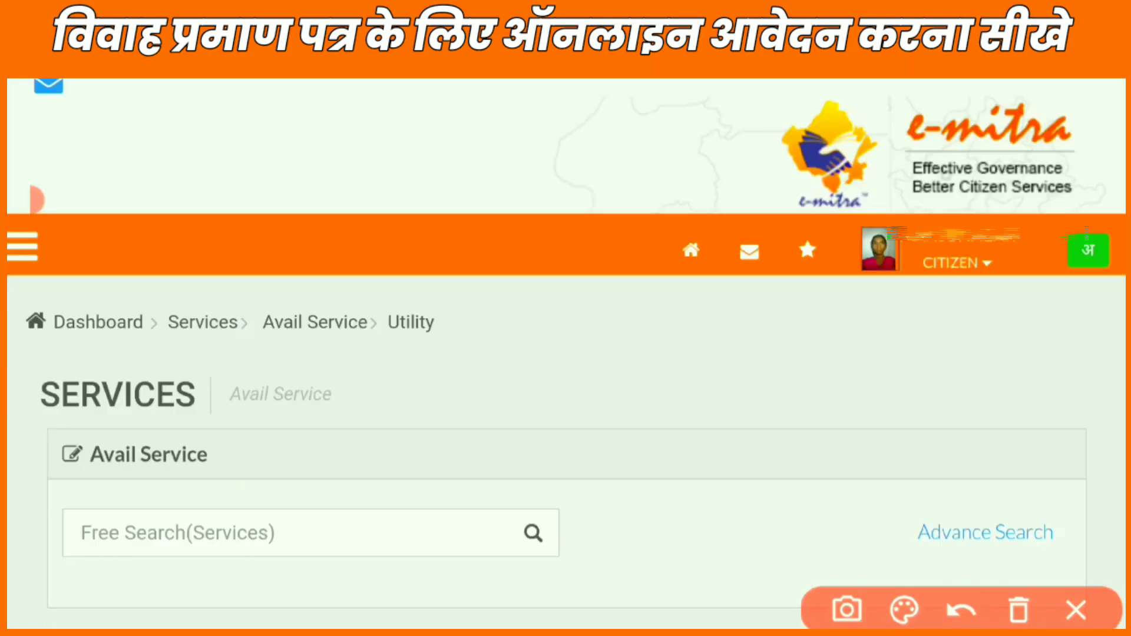
# - Search the available services for "Marriage"
pyautogui.moveTo(239, 506)
pyautogui.mouseDown()
pyautogui.moveTo(290, 500)
pyautogui.moveTo(242, 501)
pyautogui.mouseUp()
pyautogui.moveTo(111, 541); pyautogui.dragTo(271, 524)
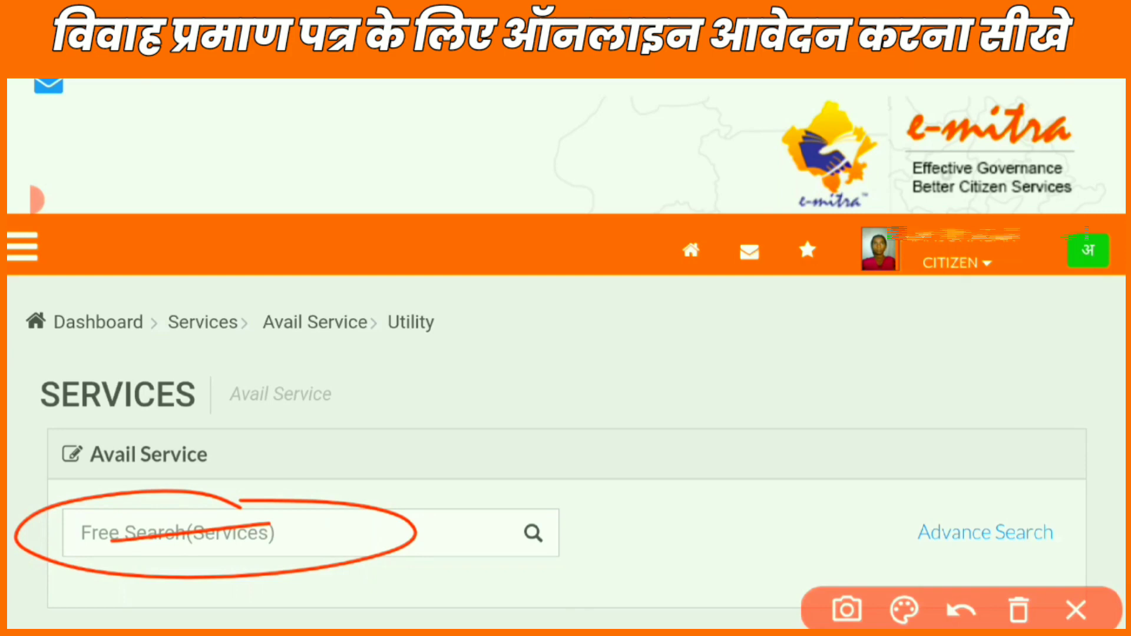
pyautogui.moveTo(229, 546); pyautogui.dragTo(277, 541)
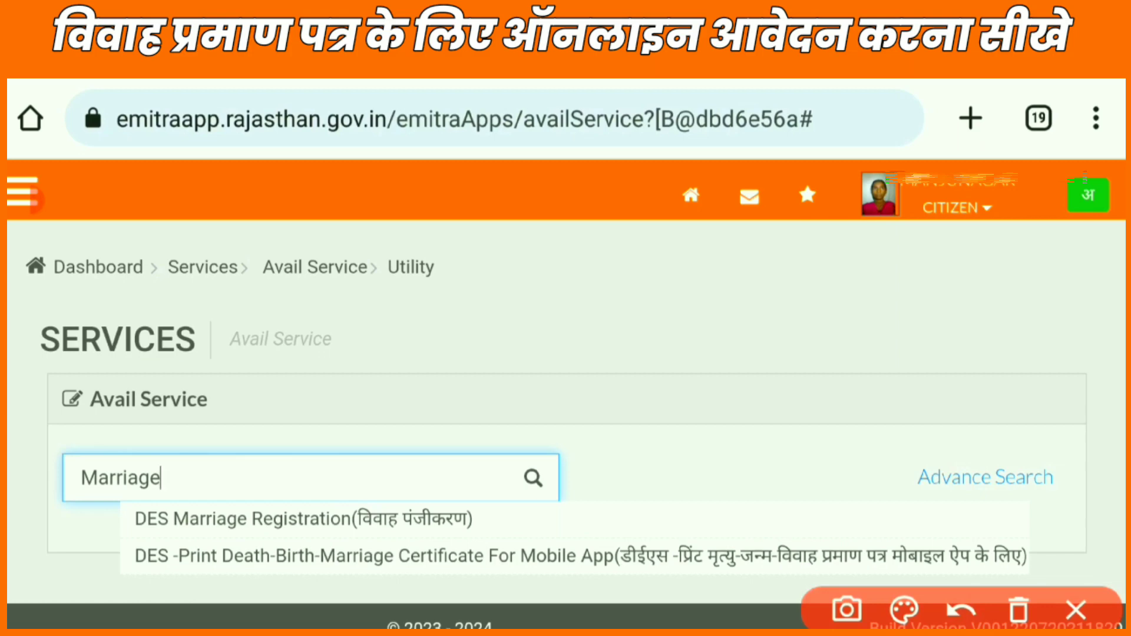
# - Choose the DES Marriage Registration (विवाह पंजीकरण) service and confirm the redirect to the third-party portal
pyautogui.moveTo(401, 504)
pyautogui.mouseDown()
pyautogui.moveTo(152, 480)
pyautogui.moveTo(240, 479)
pyautogui.moveTo(204, 482)
pyautogui.mouseUp()
pyautogui.moveTo(99, 533); pyautogui.dragTo(188, 524)
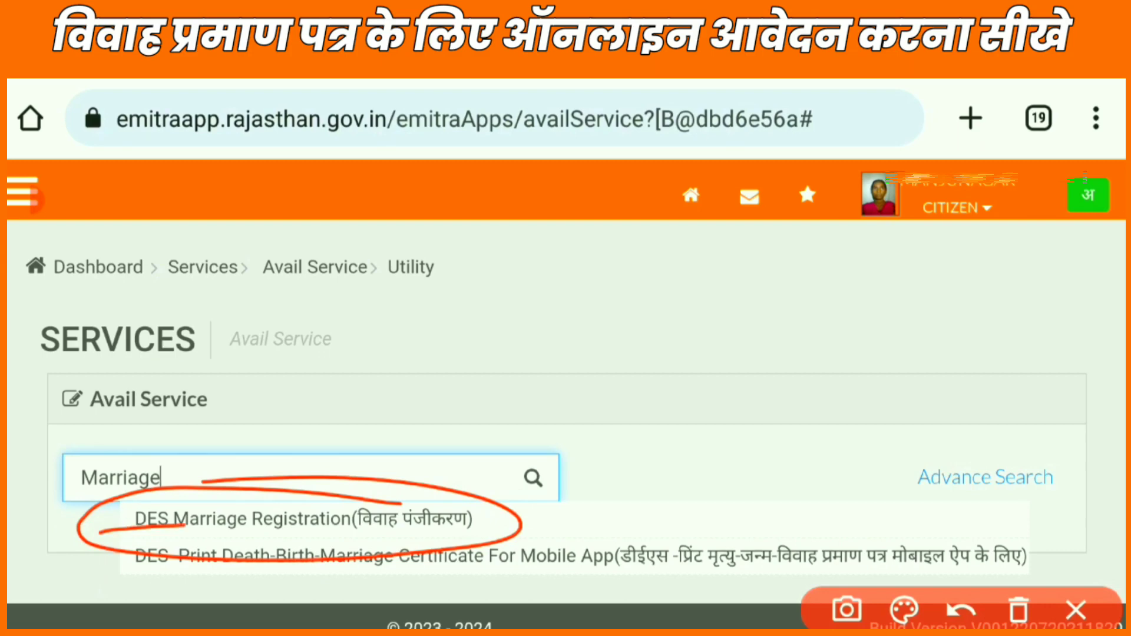
pyautogui.moveTo(221, 522); pyautogui.dragTo(372, 524)
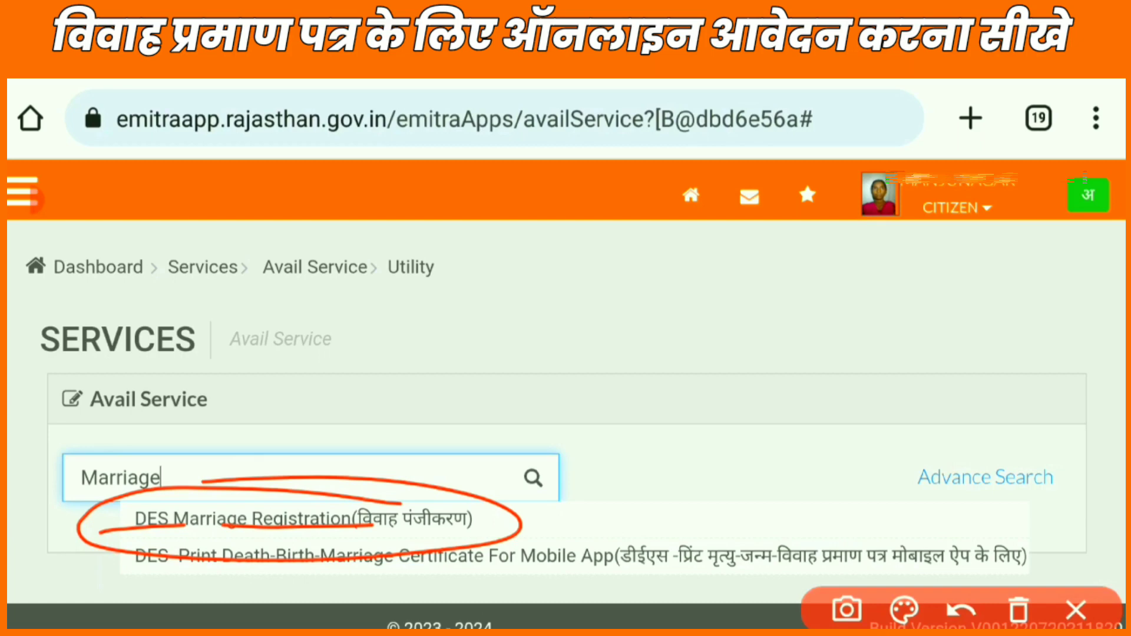
pyautogui.moveTo(385, 507); pyautogui.dragTo(444, 505)
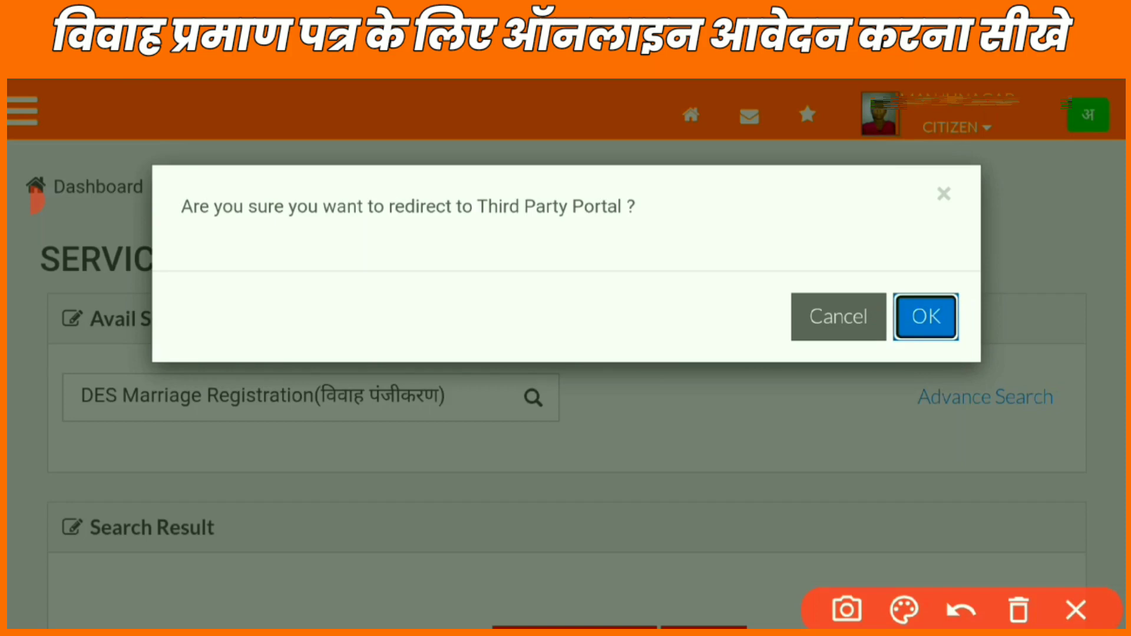
pyautogui.moveTo(953, 274)
pyautogui.mouseDown()
pyautogui.moveTo(884, 323)
pyautogui.moveTo(956, 288)
pyautogui.mouseUp()
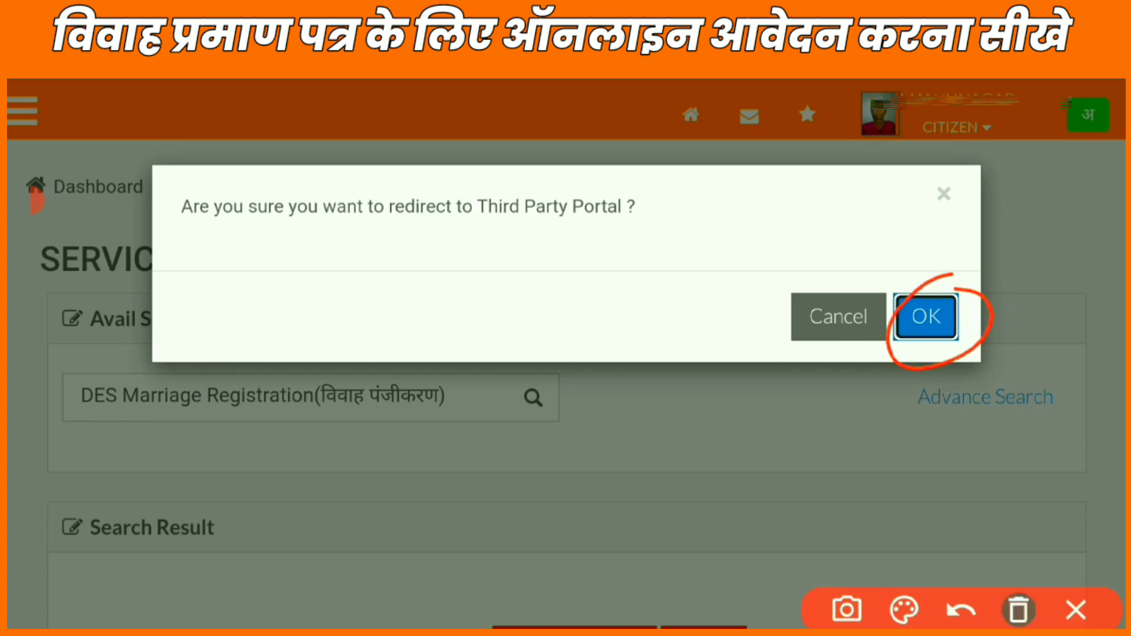
pyautogui.click(1076, 610)
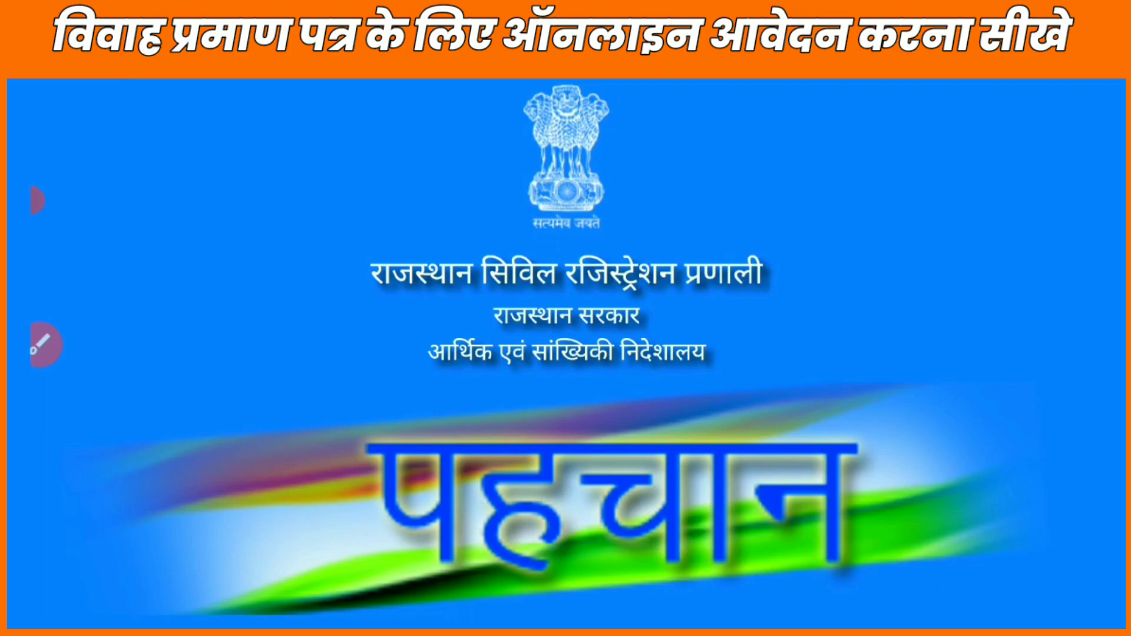
# - Read the application guidelines on the Pehchan portal, down to the documents required for marriage (विवाह) registration
pyautogui.scroll(-15, 566, 354)
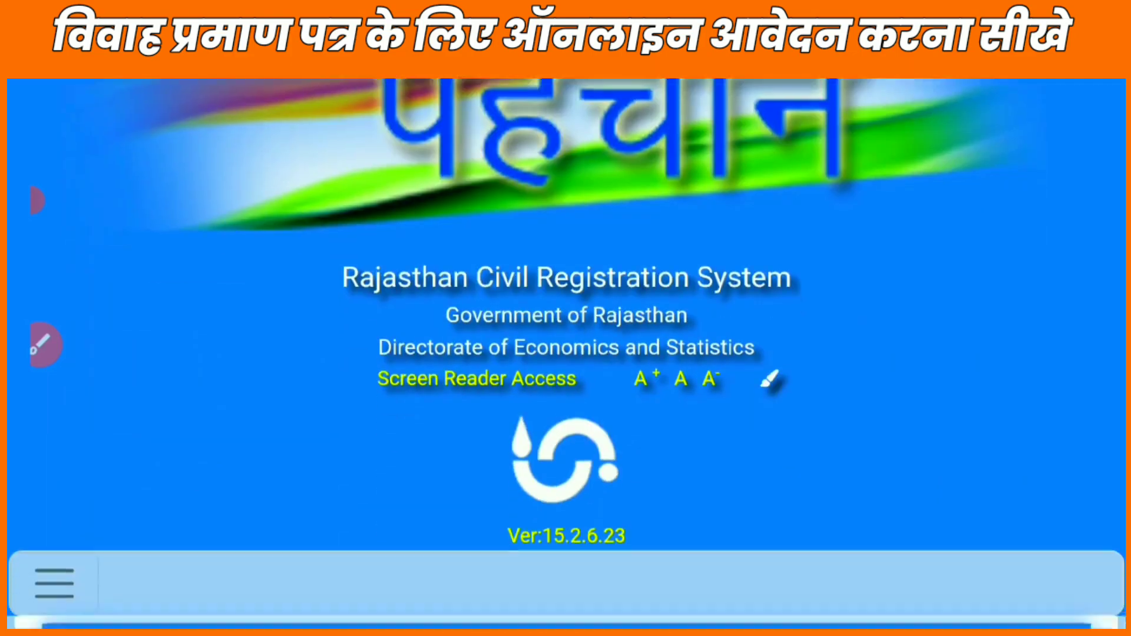
pyautogui.scroll(-1, 566, 353)
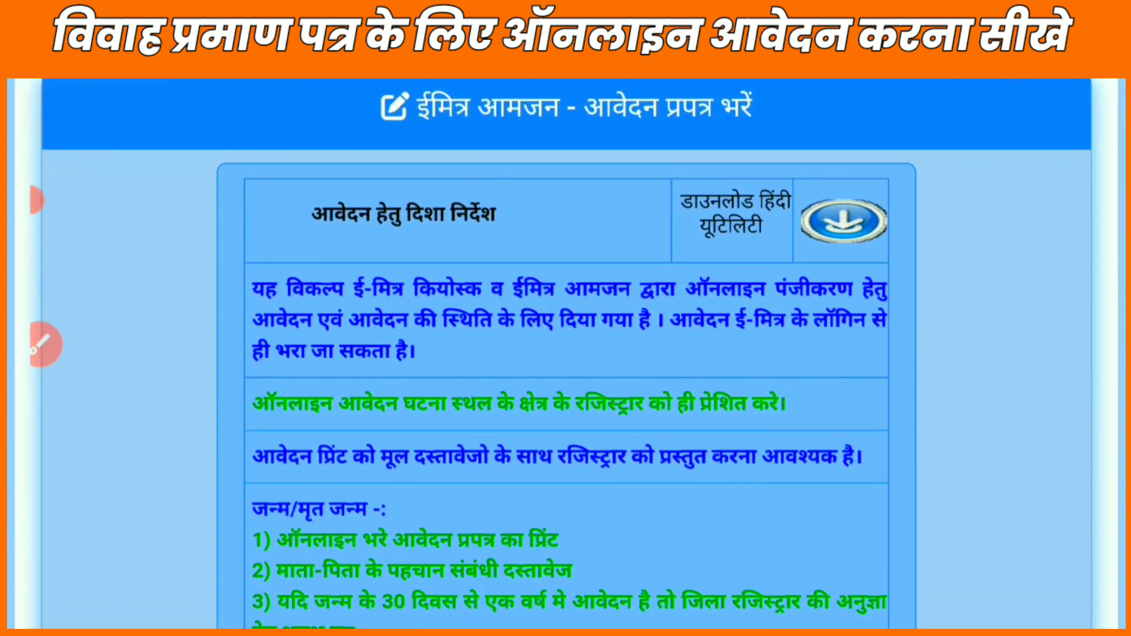
pyautogui.scroll(-10, 565, 353)
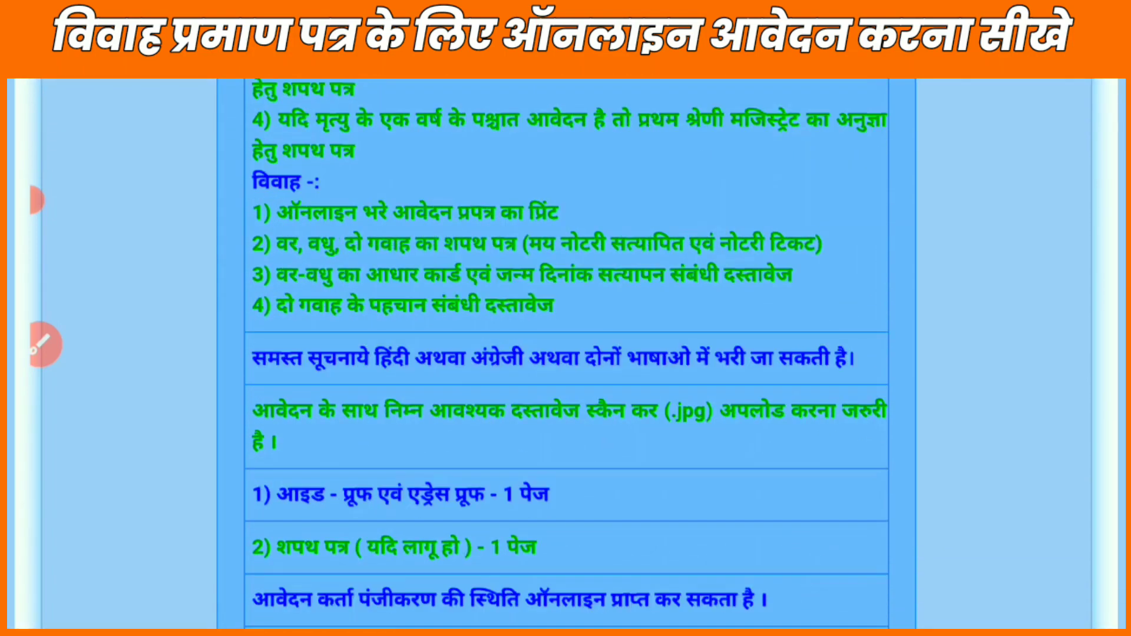
pyautogui.click(44, 344)
pyautogui.moveTo(327, 186)
pyautogui.mouseDown()
pyautogui.moveTo(234, 144)
pyautogui.moveTo(325, 172)
pyautogui.mouseUp()
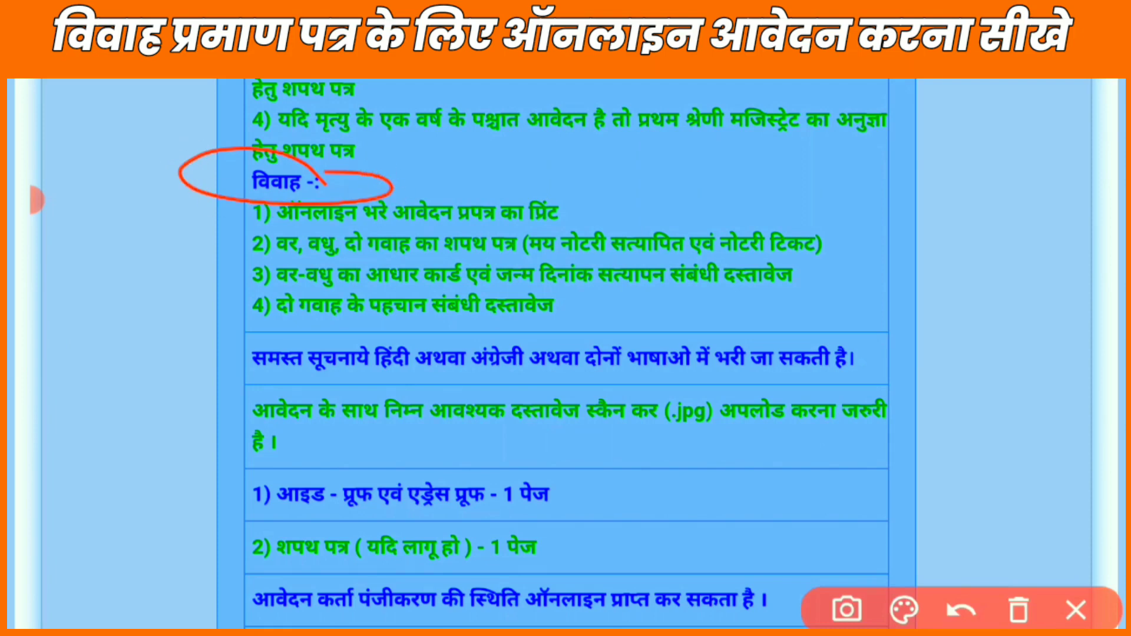
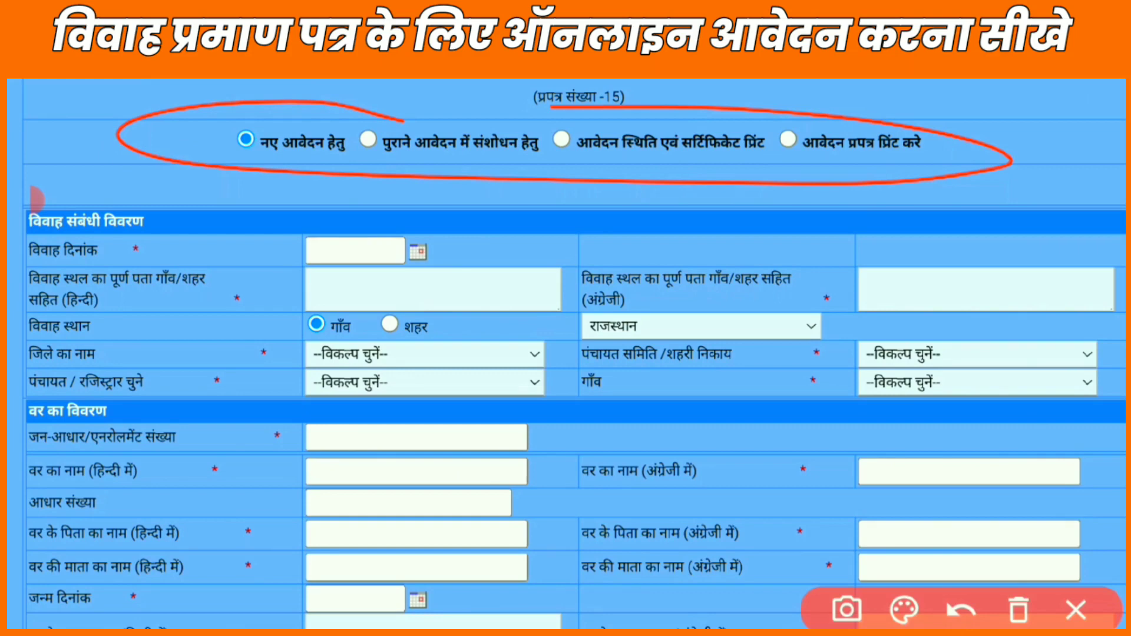
pyautogui.moveTo(213, 165); pyautogui.dragTo(321, 112)
pyautogui.moveTo(348, 175); pyautogui.dragTo(383, 155)
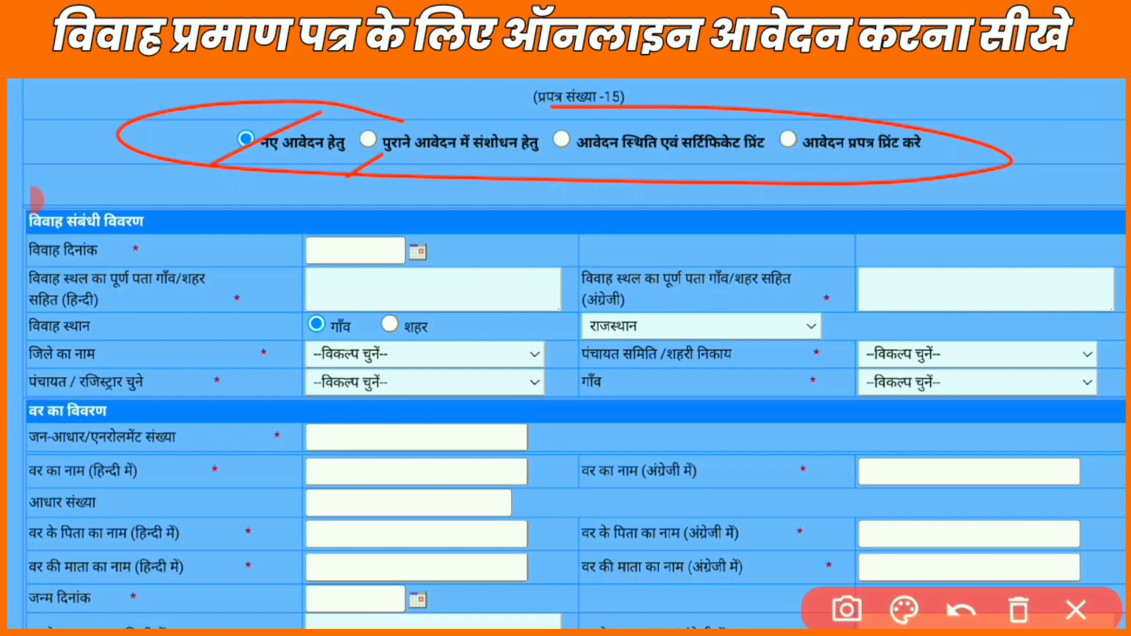
pyautogui.moveTo(585, 156); pyautogui.dragTo(547, 168)
pyautogui.moveTo(825, 163); pyautogui.dragTo(769, 181)
# - Set the marriage date (विवाह दिनांक) in the new application form to 01/08/2023
pyautogui.moveTo(10, 250); pyautogui.dragTo(97, 232)
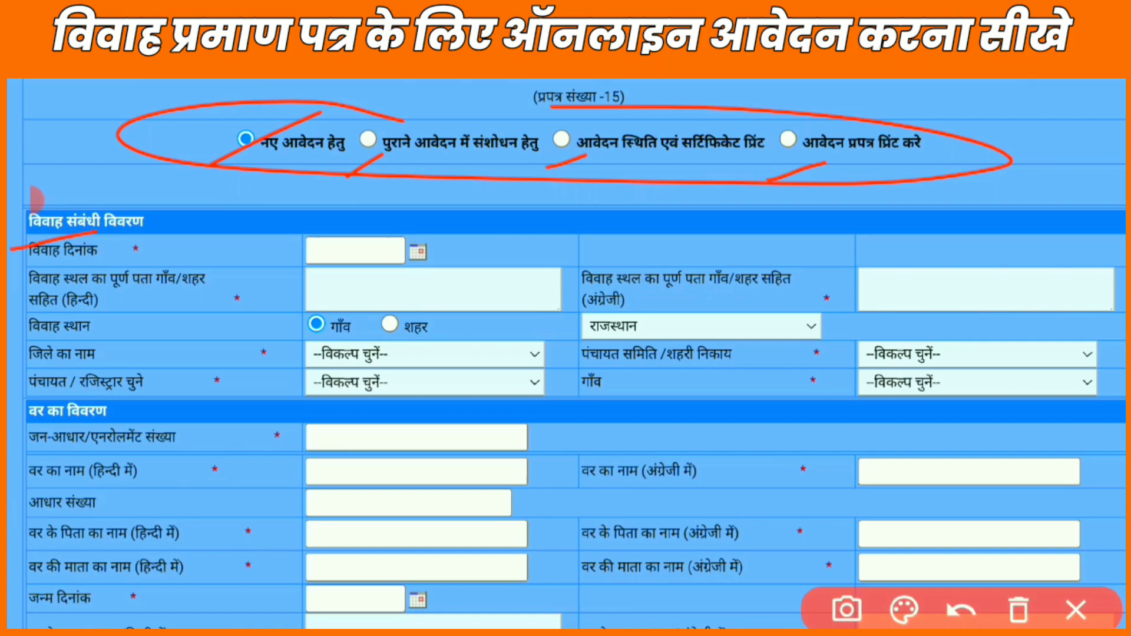
pyautogui.moveTo(320, 259); pyautogui.dragTo(398, 252)
pyautogui.click(1019, 610)
pyautogui.click(1077, 610)
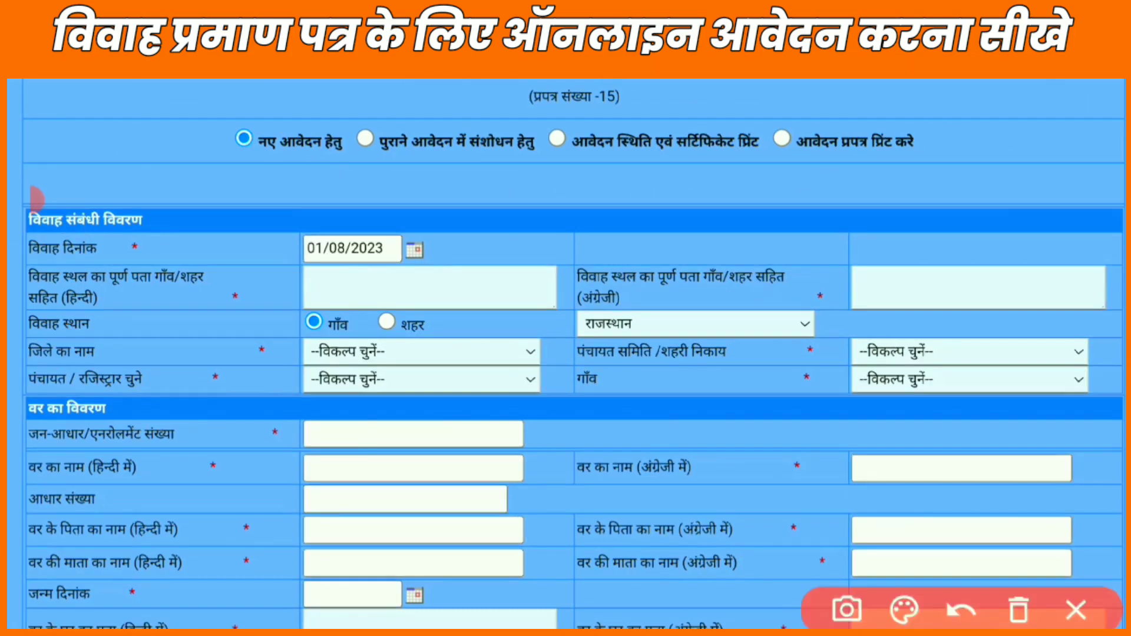
pyautogui.moveTo(302, 256); pyautogui.dragTo(335, 255)
pyautogui.moveTo(7, 290); pyautogui.dragTo(68, 284)
pyautogui.moveTo(369, 284); pyautogui.dragTo(401, 287)
pyautogui.moveTo(915, 286); pyautogui.dragTo(974, 295)
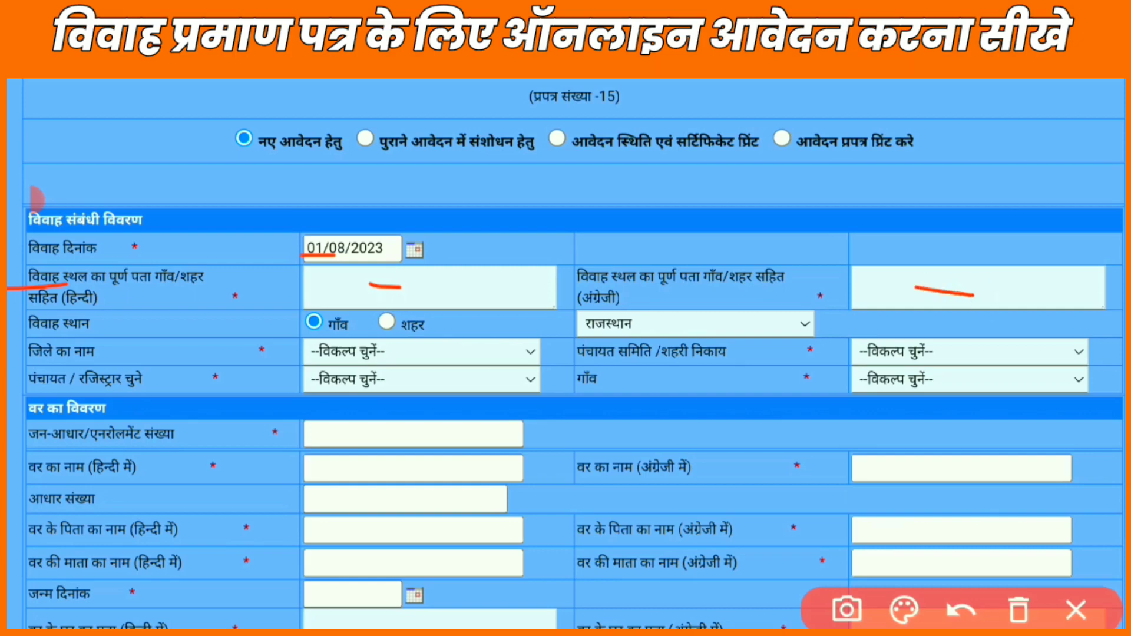
pyautogui.moveTo(49, 331); pyautogui.dragTo(68, 327)
pyautogui.moveTo(309, 328); pyautogui.dragTo(346, 325)
pyautogui.moveTo(578, 325); pyautogui.dragTo(653, 331)
pyautogui.moveTo(75, 352); pyautogui.dragTo(111, 349)
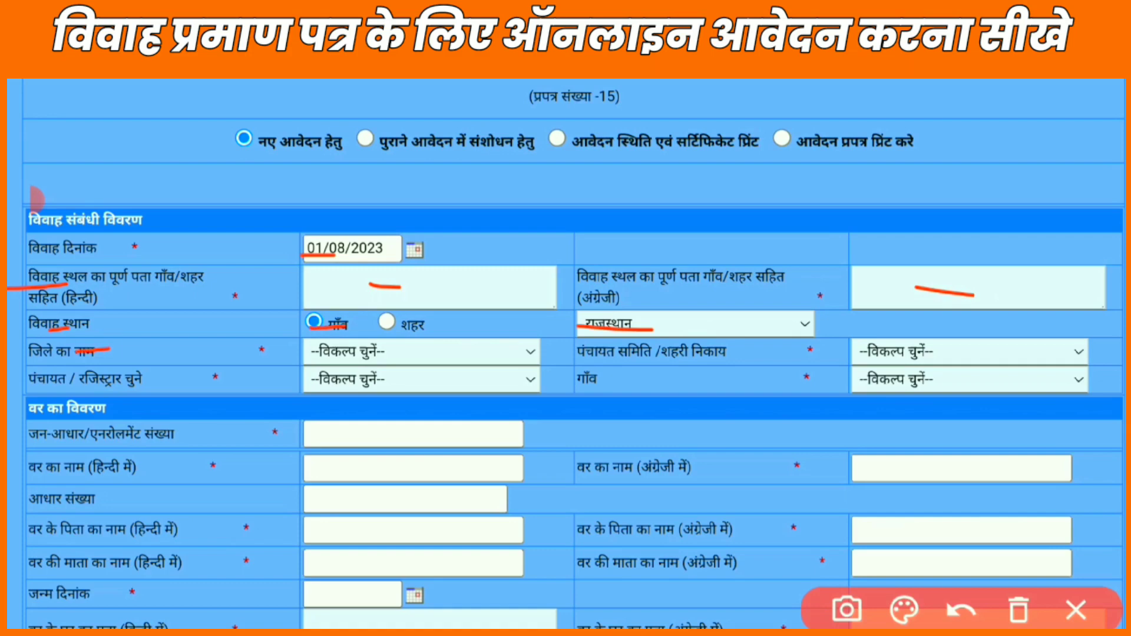
pyautogui.click(1018, 611)
pyautogui.click(1077, 611)
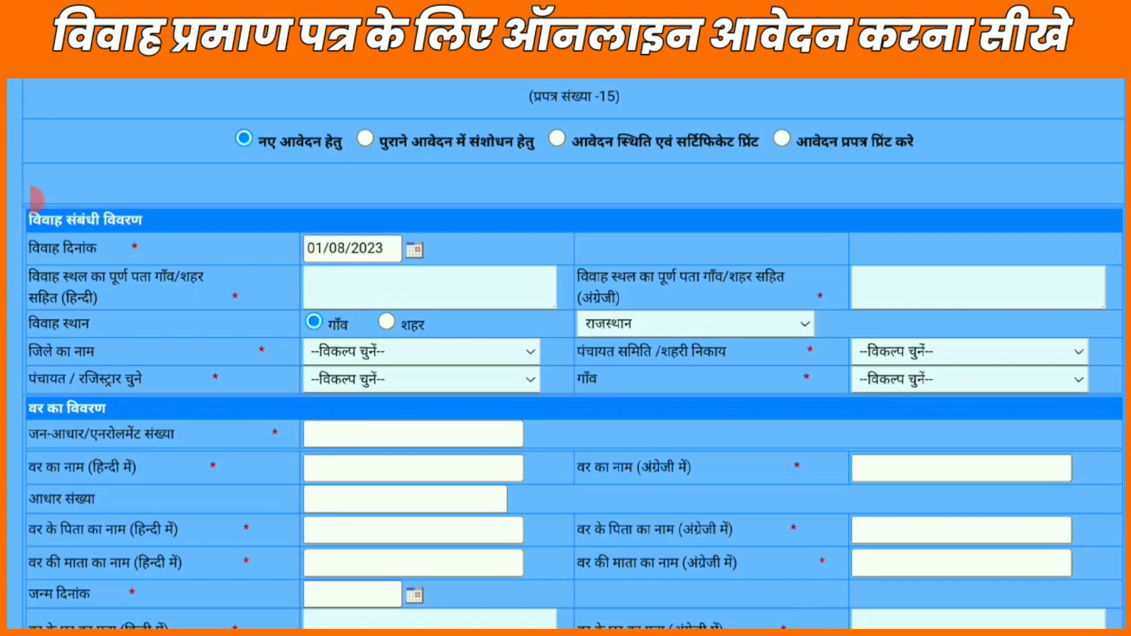
# - Set the district (जिले का नाम) of the marriage place to जयपुर
pyautogui.click(421, 352)
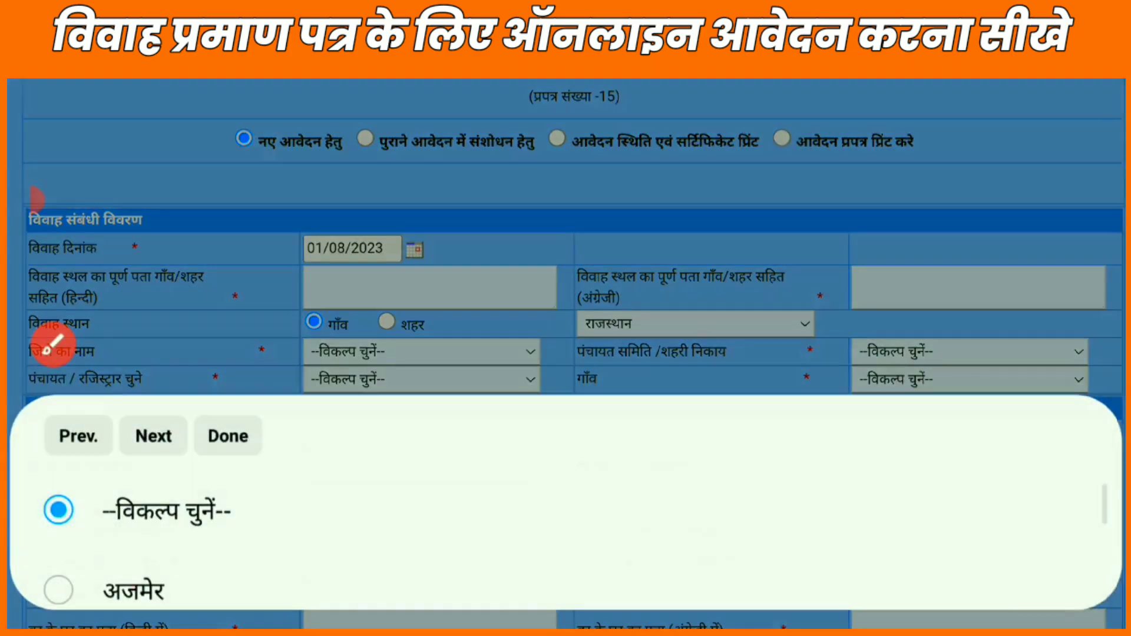
pyautogui.scroll(-9, 566, 531)
pyautogui.scroll(-6, 566, 512)
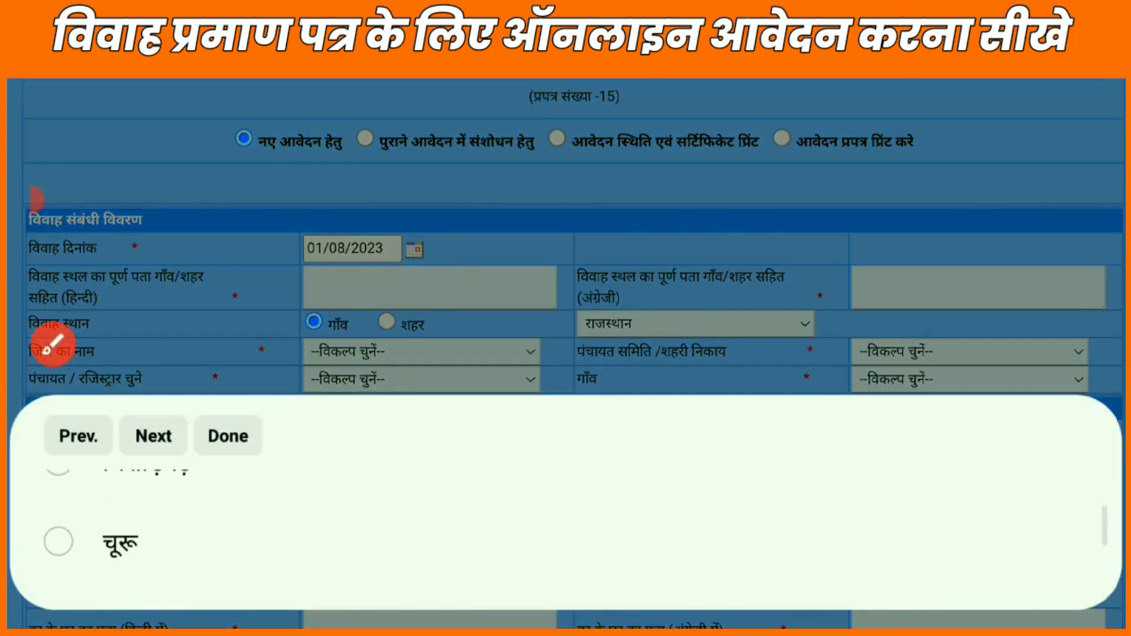
pyautogui.click(667, 548)
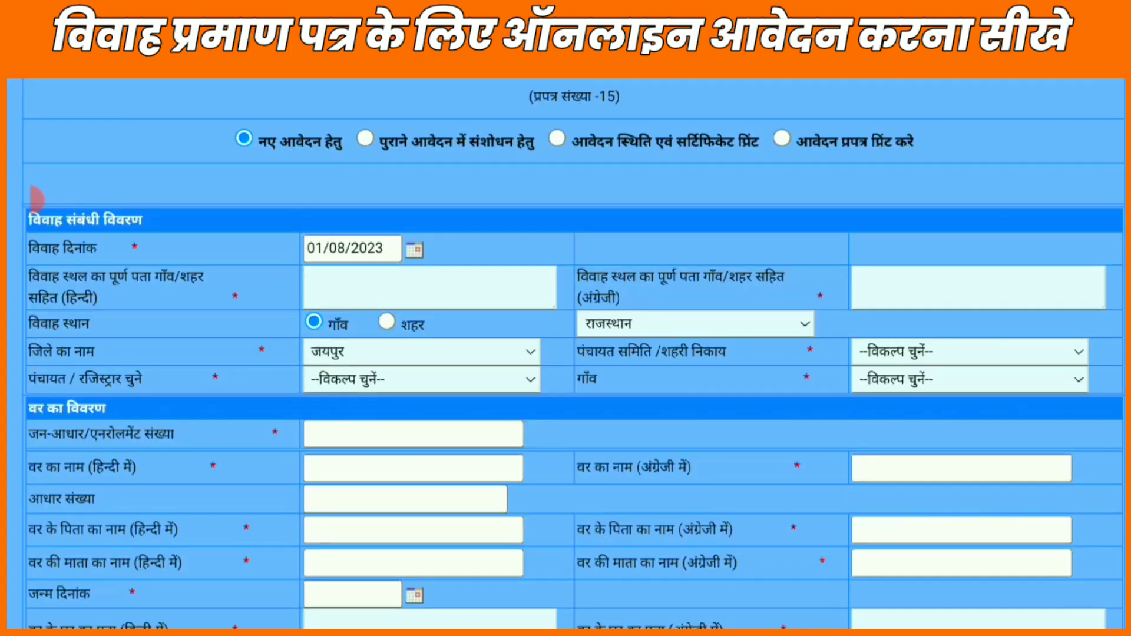
# - Set the marriage place's panchayat samiti / urban body (पंचायत समिति /शहरी निकाय) to गोविन्दगढ
pyautogui.click(45, 343)
pyautogui.moveTo(606, 362); pyautogui.dragTo(688, 353)
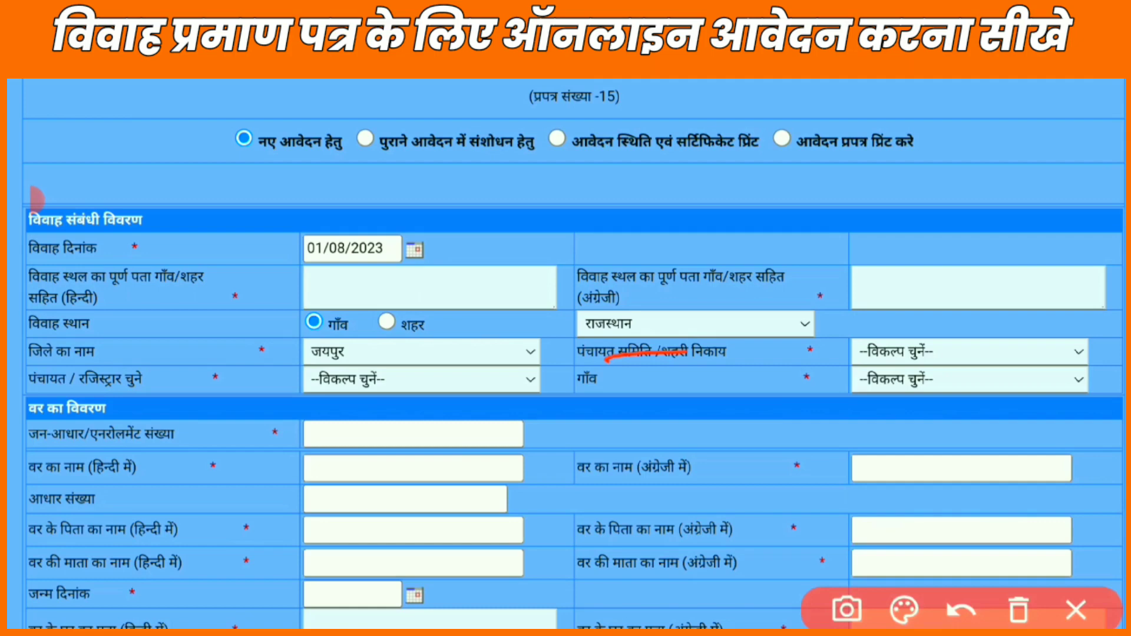
pyautogui.click(1019, 610)
pyautogui.click(1076, 611)
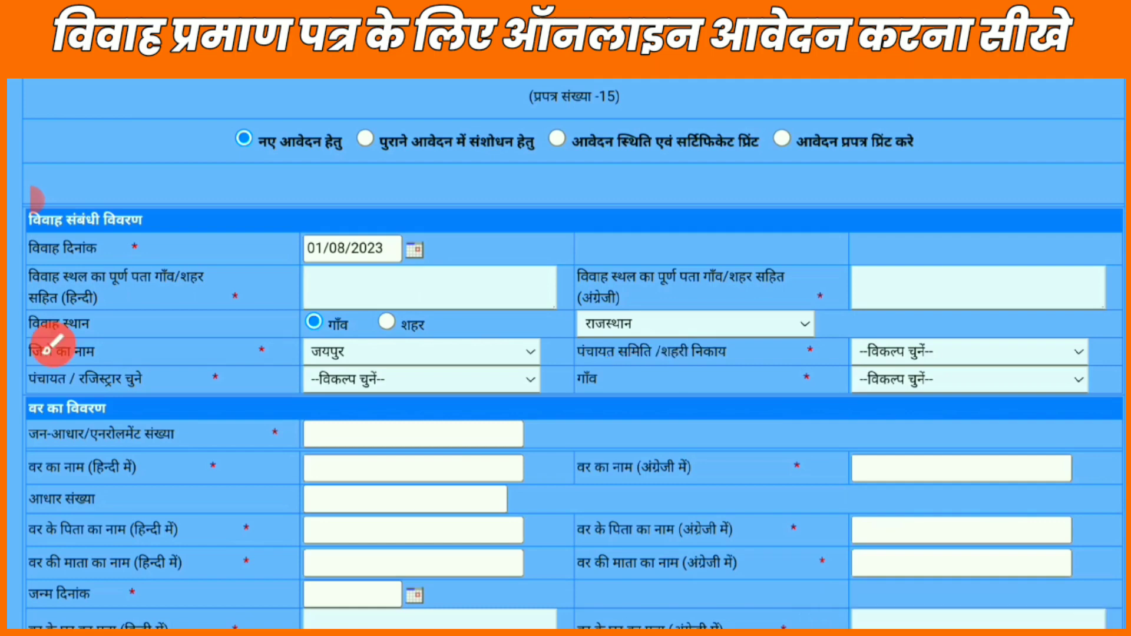
pyautogui.click(970, 352)
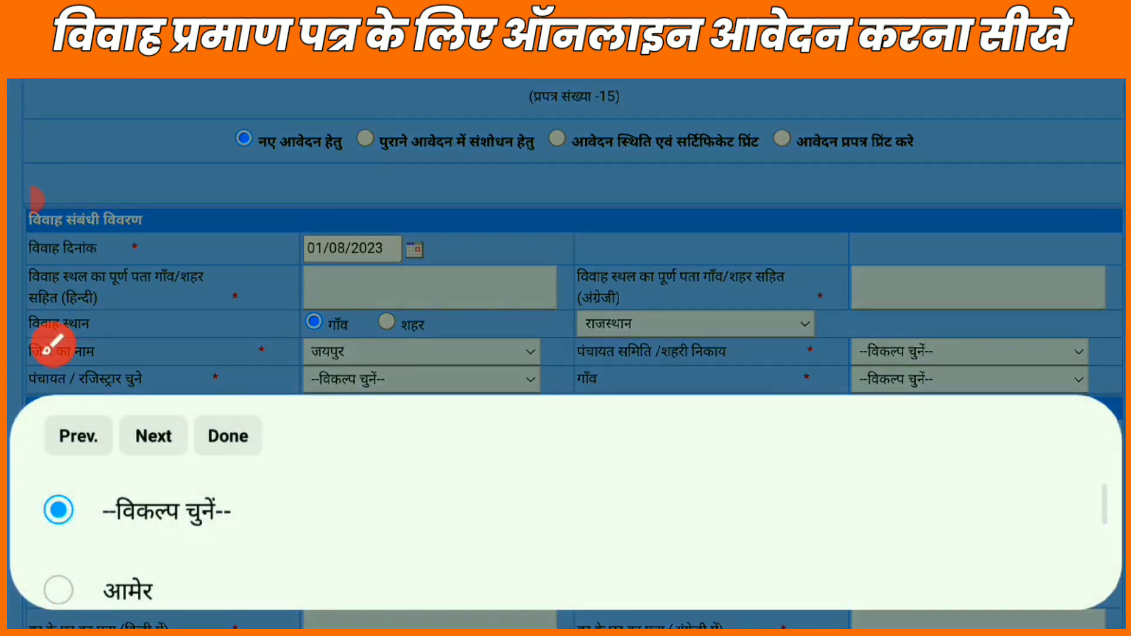
pyautogui.scroll(-10, 565, 531)
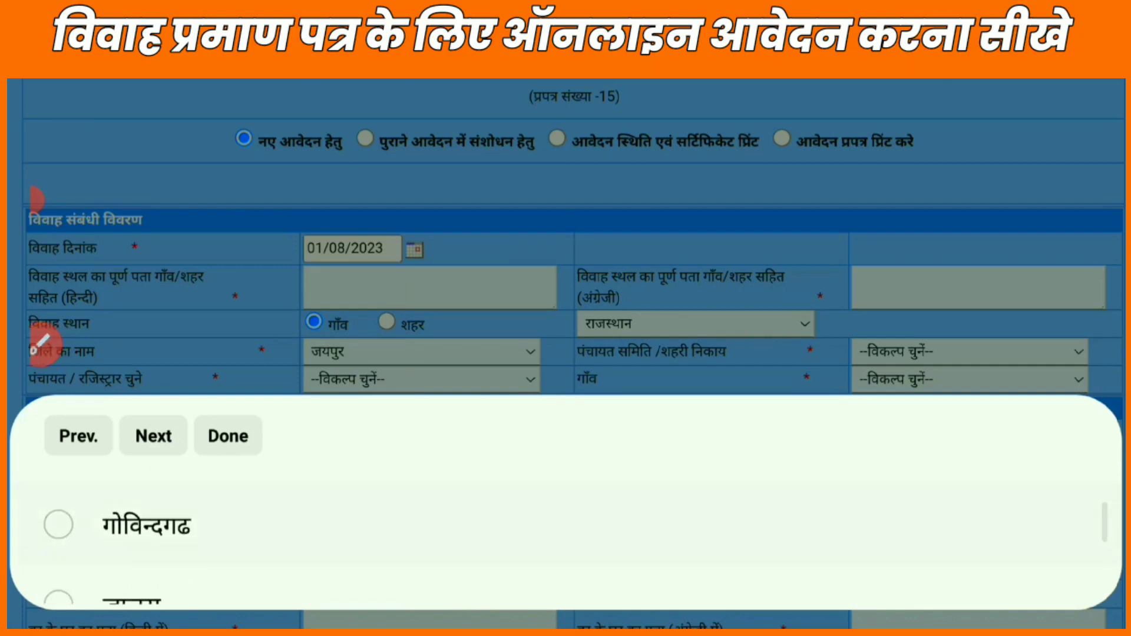
pyautogui.click(146, 524)
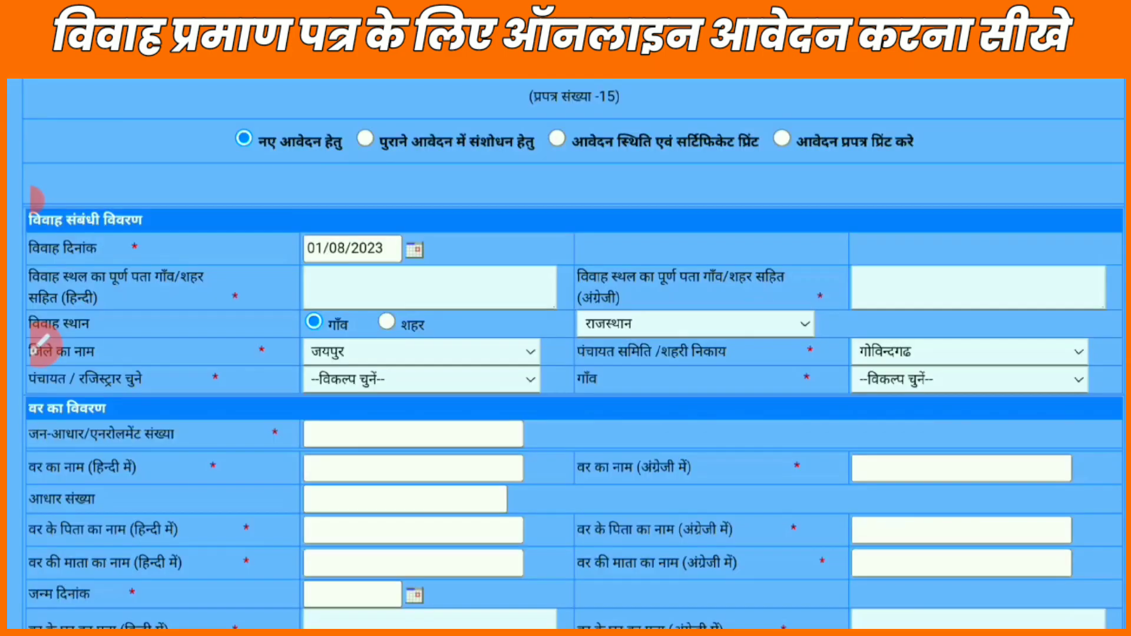
# - Set the panchayat / registrar (पंचायत / रजिस्ट्रार चुने) of the marriage place to घिनोई
pyautogui.click(43, 348)
pyautogui.moveTo(72, 389); pyautogui.dragTo(121, 387)
pyautogui.moveTo(315, 390); pyautogui.dragTo(389, 386)
pyautogui.click(1076, 610)
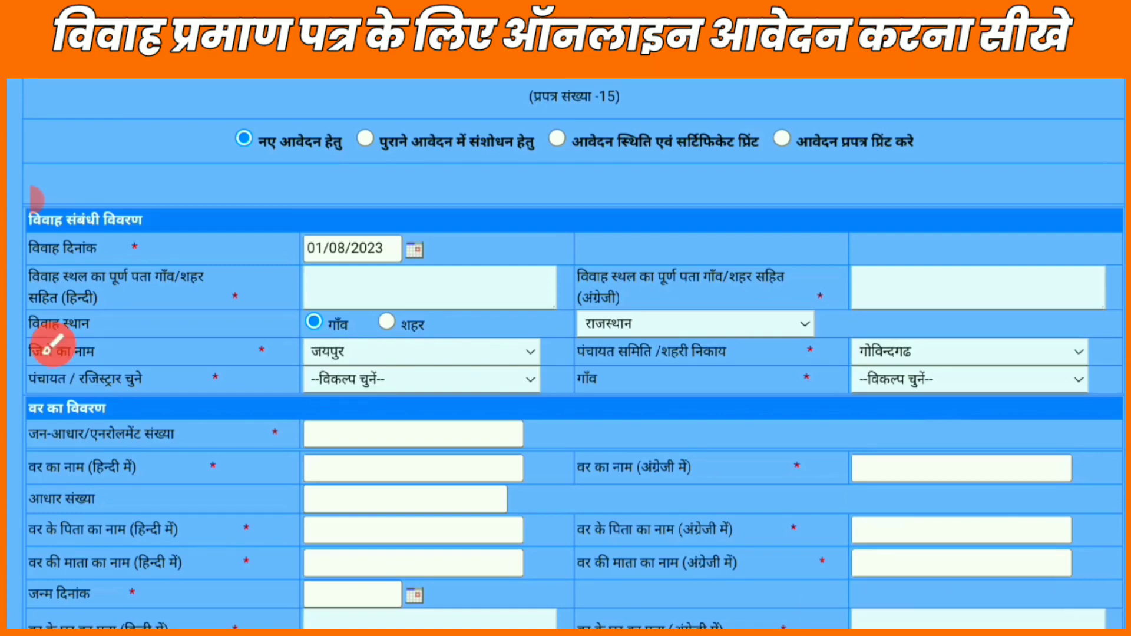
pyautogui.click(422, 379)
pyautogui.scroll(-10, 565, 530)
pyautogui.scroll(-5, 565, 531)
pyautogui.click(130, 545)
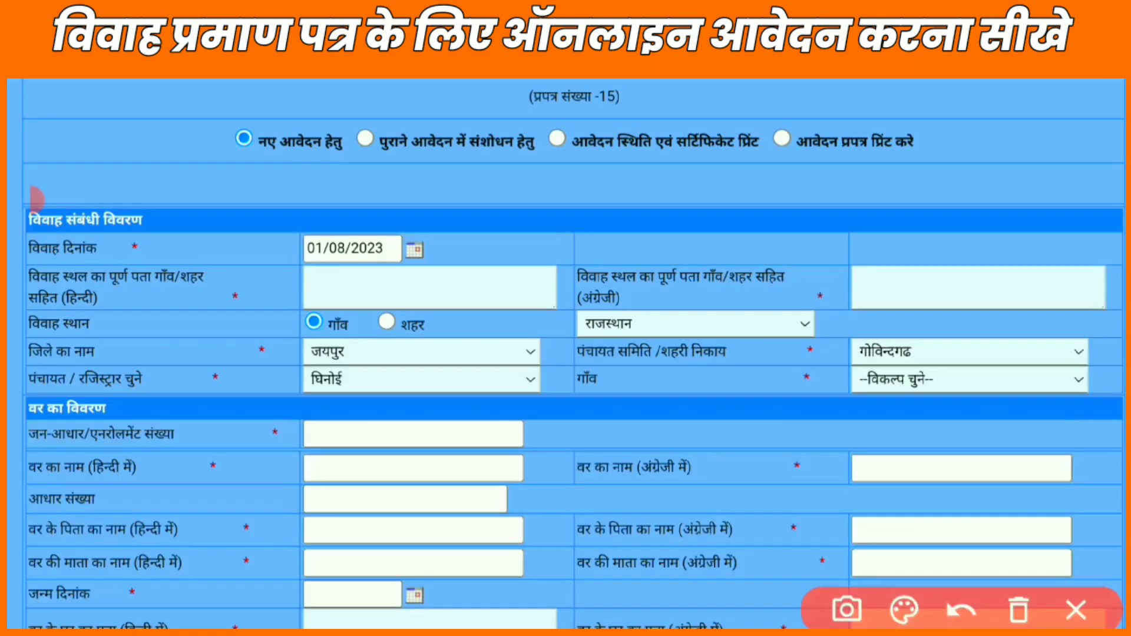
# - Set the village (गाँव) of the marriage place to घिनोई
pyautogui.moveTo(574, 387); pyautogui.dragTo(640, 384)
pyautogui.moveTo(854, 385); pyautogui.dragTo(970, 380)
pyautogui.click(1019, 610)
pyautogui.click(1076, 610)
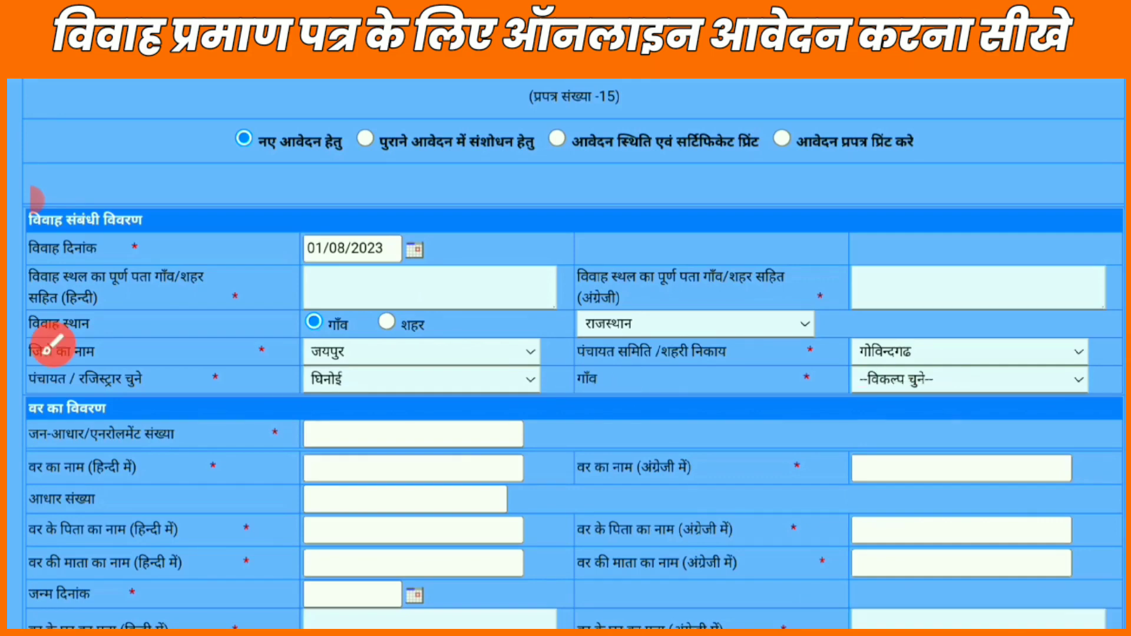
pyautogui.click(970, 380)
pyautogui.scroll(-5, 565, 537)
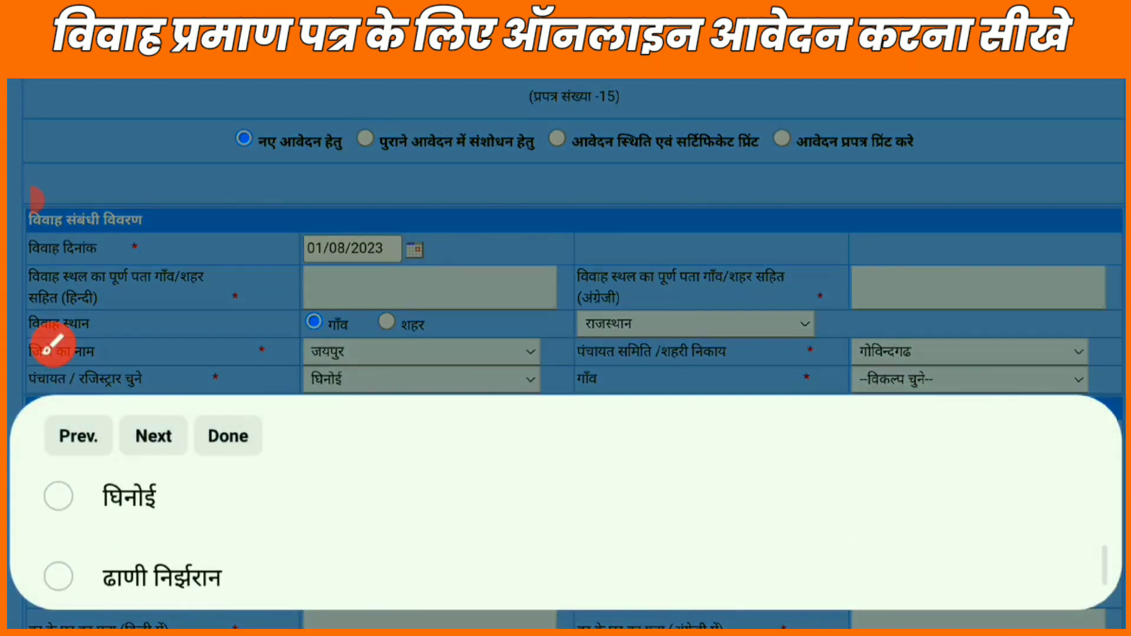
pyautogui.click(129, 496)
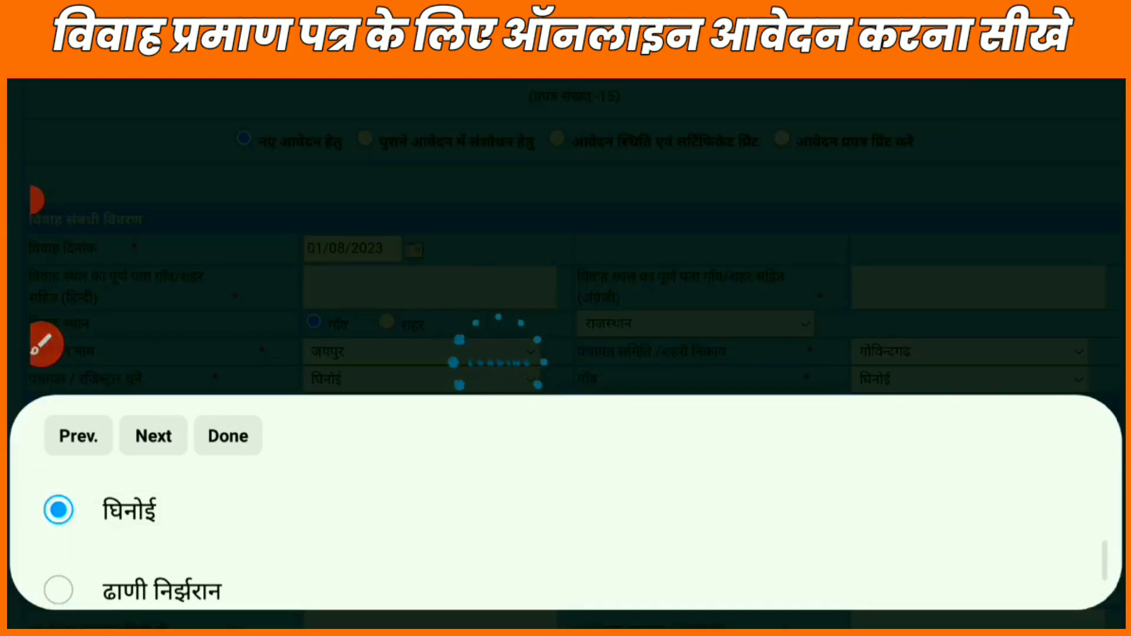
# - Examine the groom's section (वर का विवरण), from the Jan-Aadhaar field to the family table's groom, father and mother choices
pyautogui.click(54, 345)
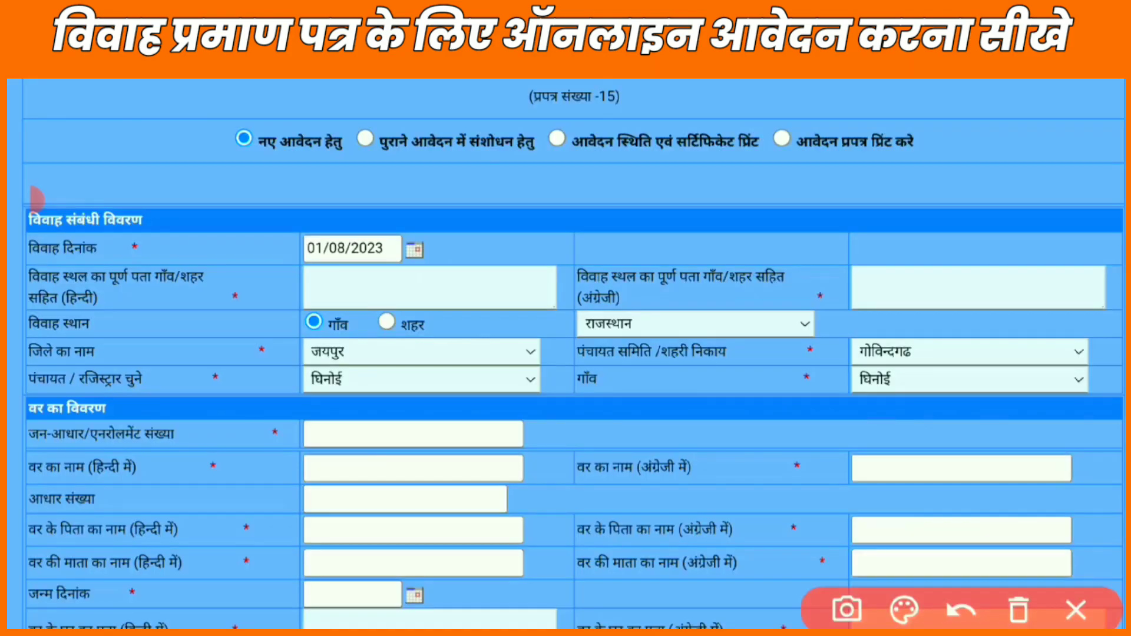
pyautogui.moveTo(672, 356); pyautogui.dragTo(822, 353)
pyautogui.moveTo(9, 389)
pyautogui.mouseDown()
pyautogui.moveTo(82, 383)
pyautogui.moveTo(9, 420)
pyautogui.mouseUp()
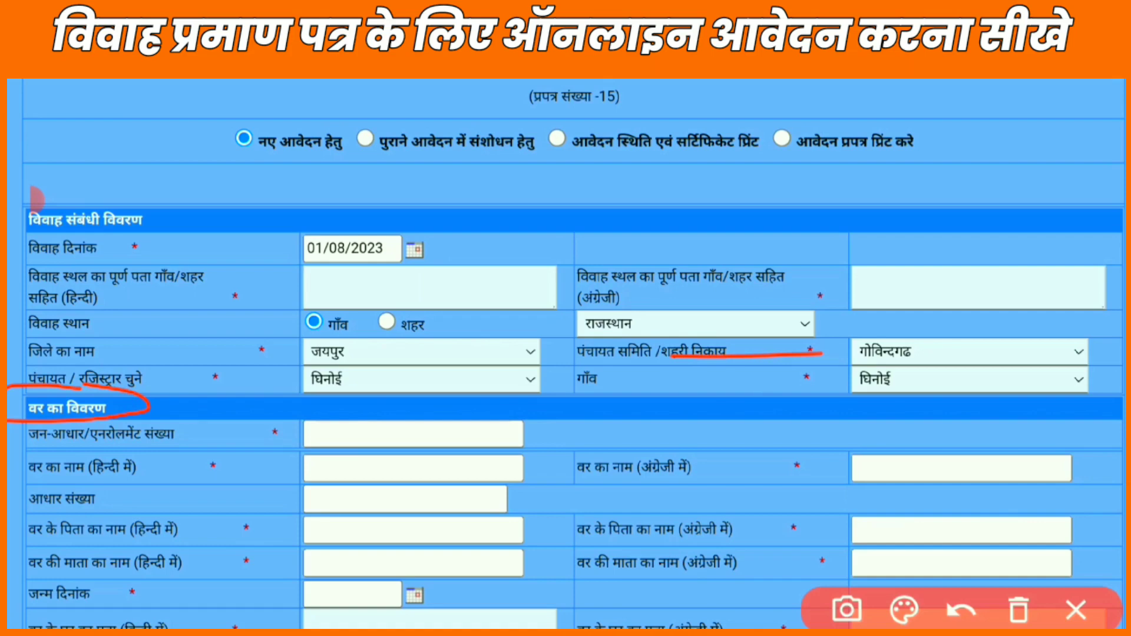
pyautogui.moveTo(336, 425); pyautogui.dragTo(375, 425)
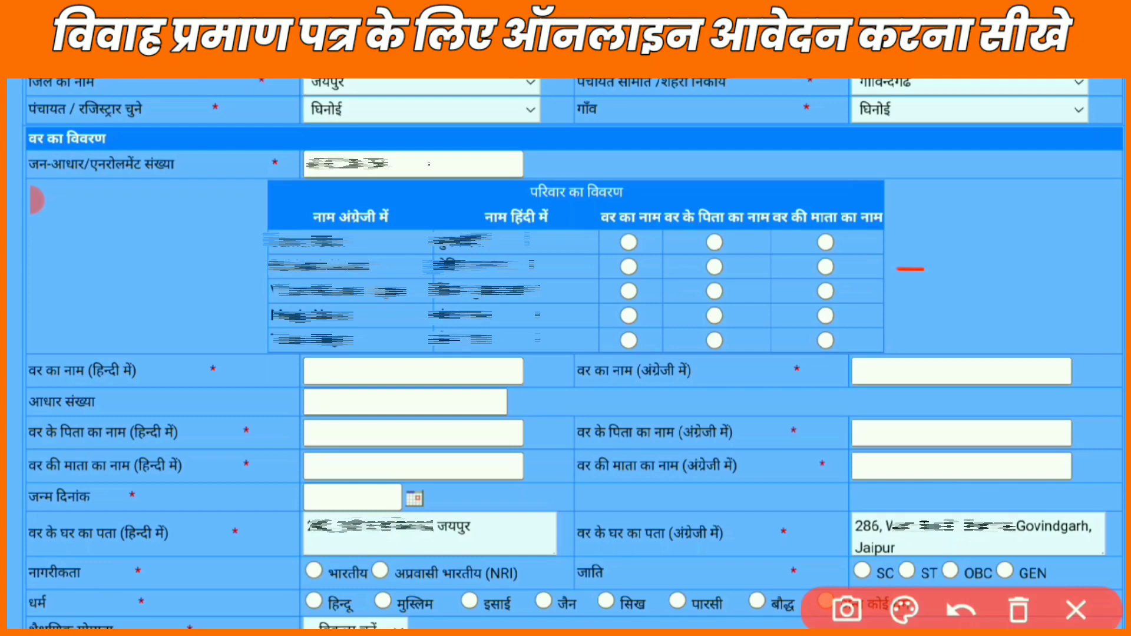
pyautogui.moveTo(344, 252); pyautogui.dragTo(496, 267)
pyautogui.moveTo(605, 234); pyautogui.dragTo(655, 232)
pyautogui.moveTo(621, 266); pyautogui.dragTo(639, 265)
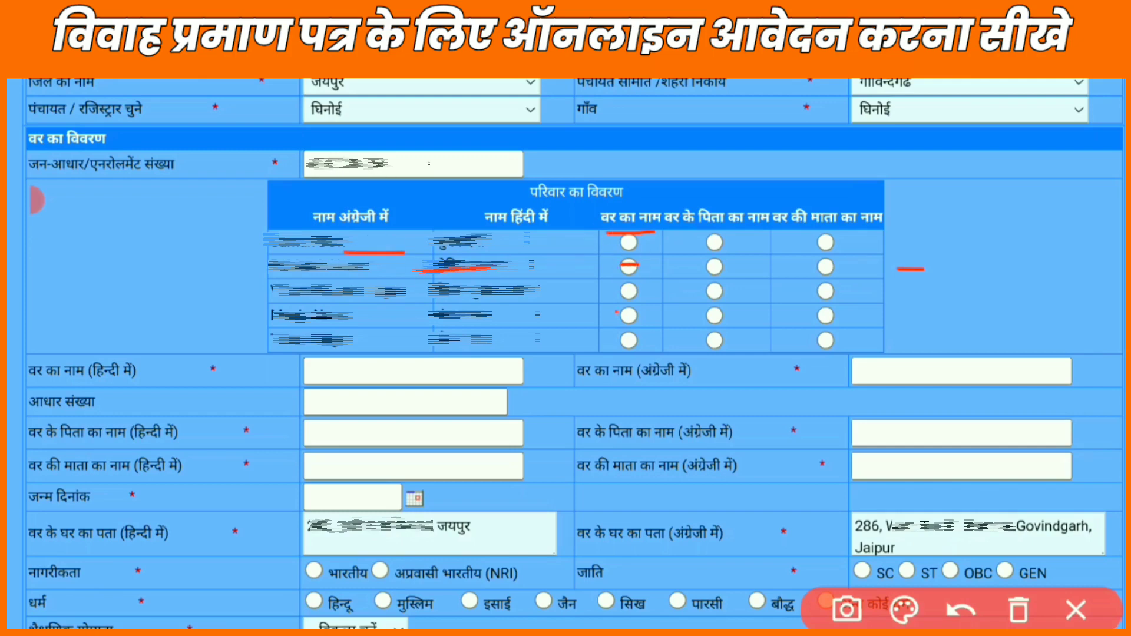
pyautogui.moveTo(709, 238); pyautogui.dragTo(739, 236)
pyautogui.moveTo(703, 268); pyautogui.dragTo(734, 266)
pyautogui.moveTo(732, 317); pyautogui.dragTo(762, 317)
pyautogui.moveTo(823, 252); pyautogui.dragTo(856, 250)
pyautogui.moveTo(825, 297); pyautogui.dragTo(842, 295)
pyautogui.moveTo(801, 341); pyautogui.dragTo(845, 339)
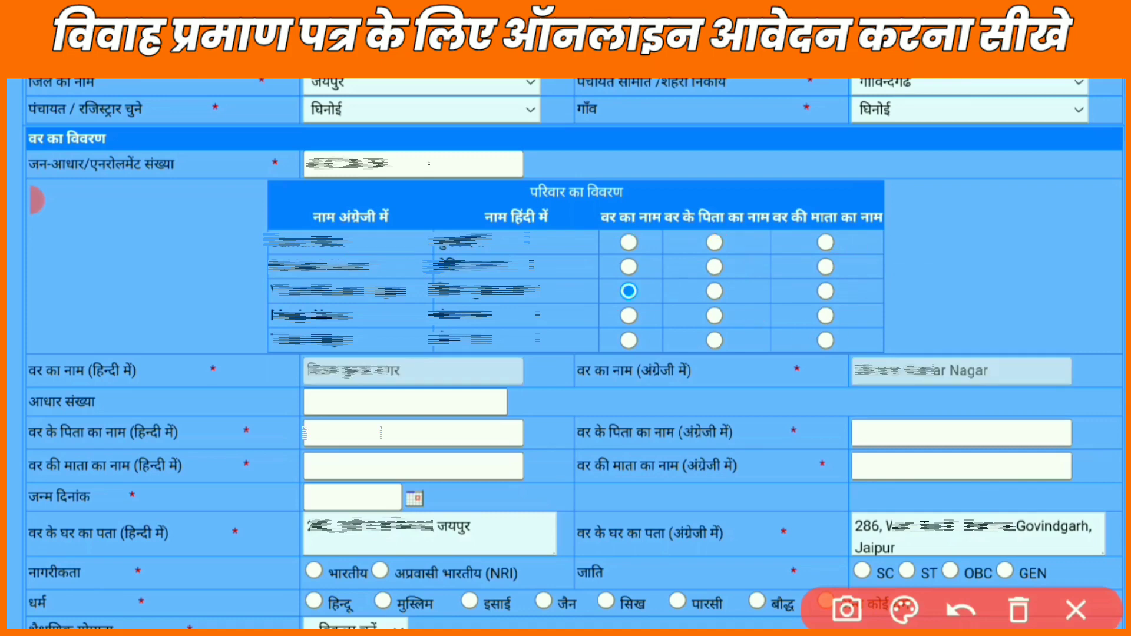
# - Mark the second family member in the परिवार का विवरण table as the groom's father (वर के पिता का नाम)
pyautogui.moveTo(604, 299); pyautogui.dragTo(639, 298)
pyautogui.moveTo(303, 383); pyautogui.dragTo(372, 374)
pyautogui.moveTo(873, 375); pyautogui.dragTo(958, 377)
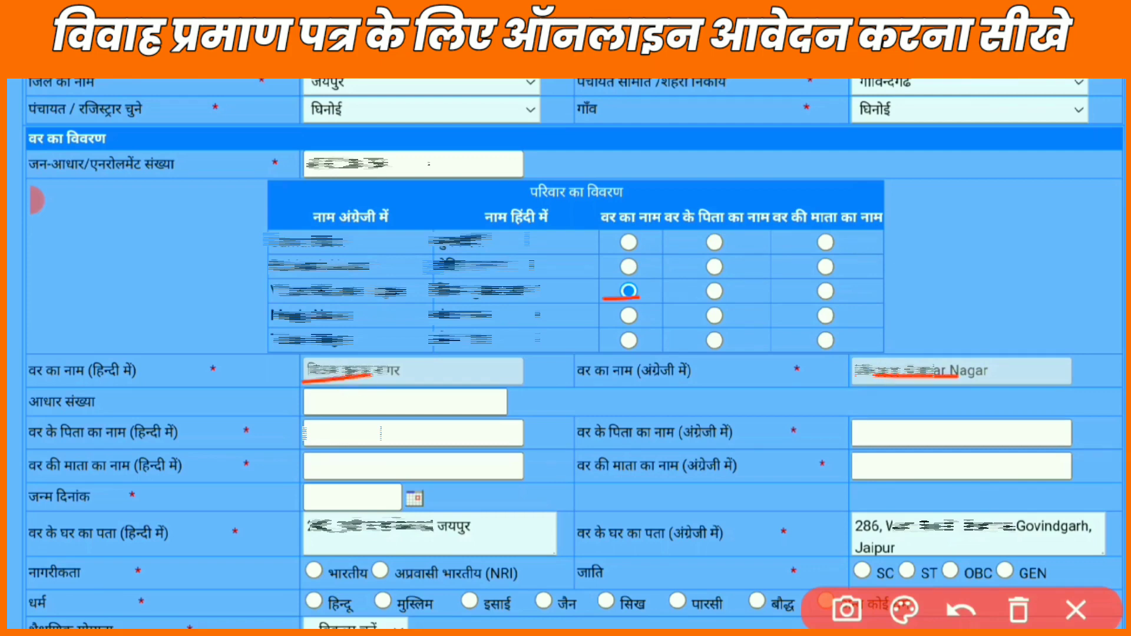
pyautogui.moveTo(719, 247); pyautogui.dragTo(753, 241)
pyautogui.click(1019, 610)
pyautogui.click(1076, 611)
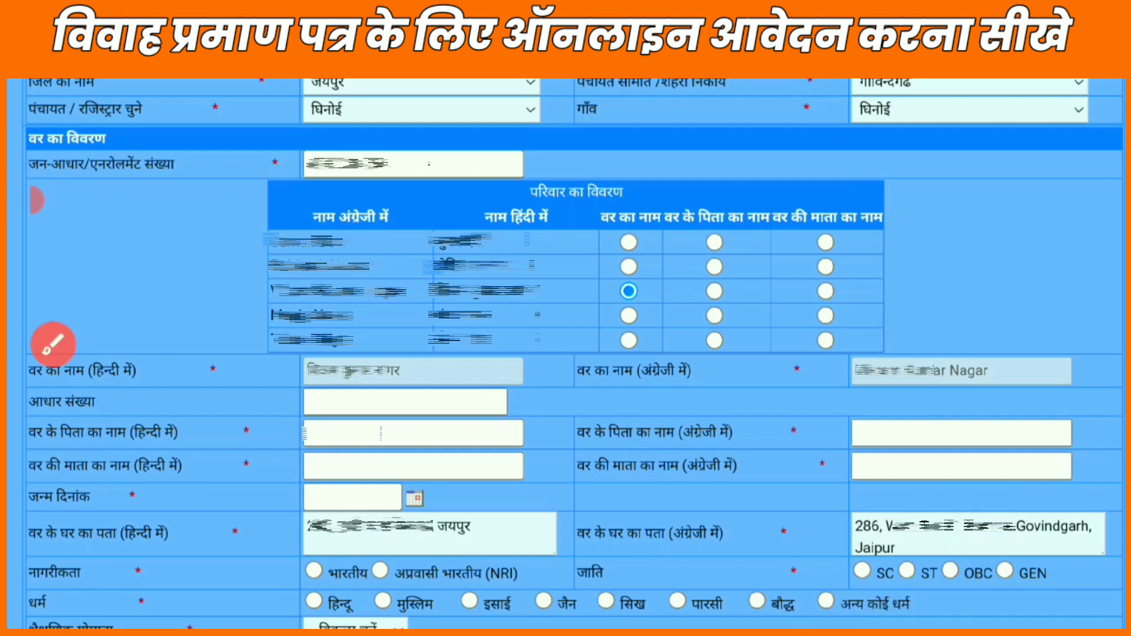
pyautogui.click(715, 267)
# - Mark the first family member in the परिवार का विवरण table as the groom's mother (वर की माता का नाम)
pyautogui.click(53, 344)
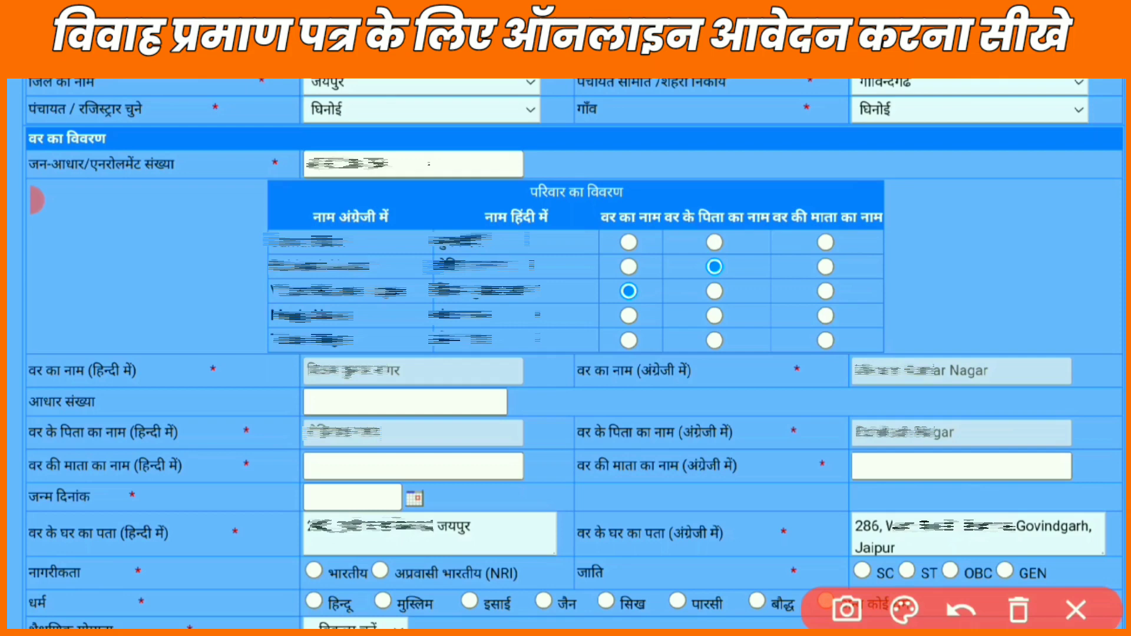
pyautogui.moveTo(722, 278); pyautogui.dragTo(749, 276)
pyautogui.moveTo(318, 439); pyautogui.dragTo(385, 429)
pyautogui.click(1019, 610)
pyautogui.click(1076, 610)
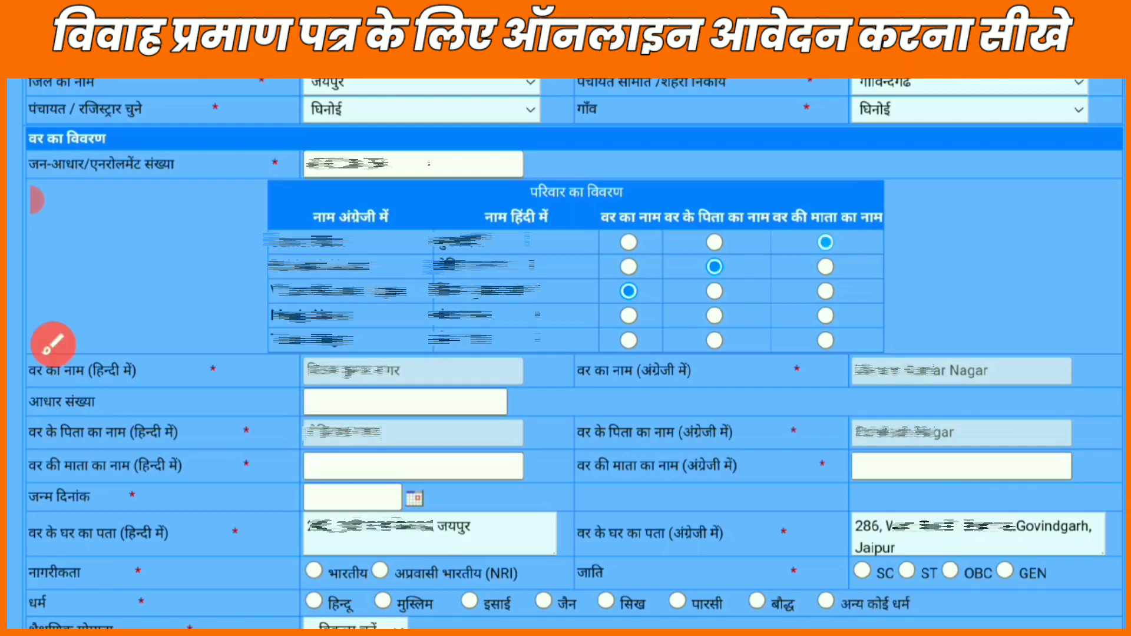
pyautogui.click(826, 243)
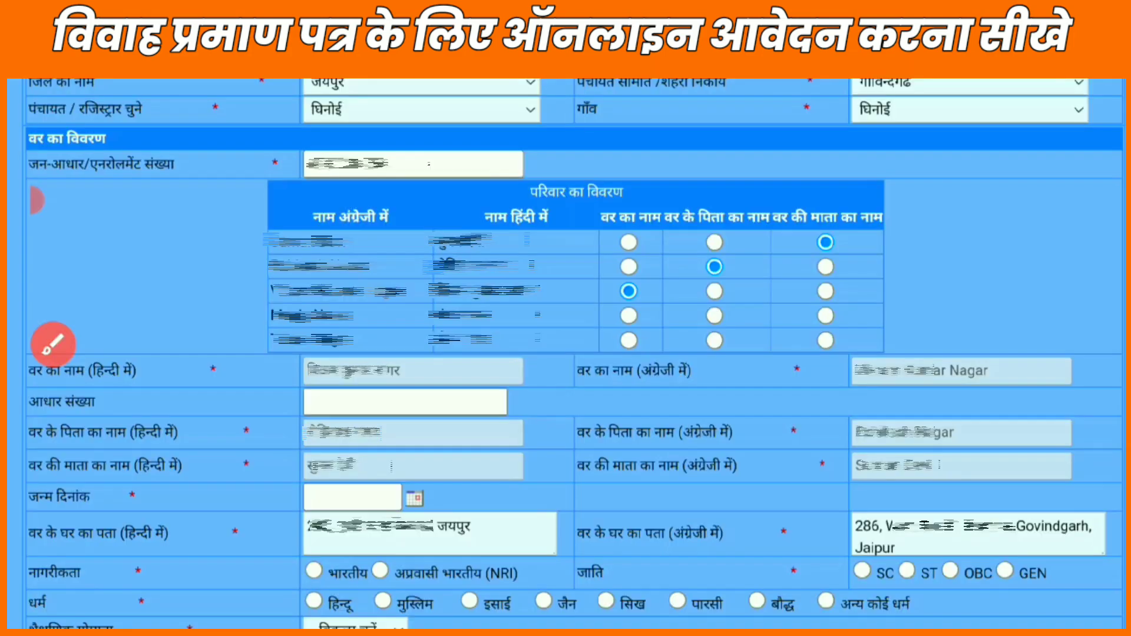
# - Review the groom's name, parents' names, birth date (जन्म दिनांक) and home address fields
pyautogui.click(53, 344)
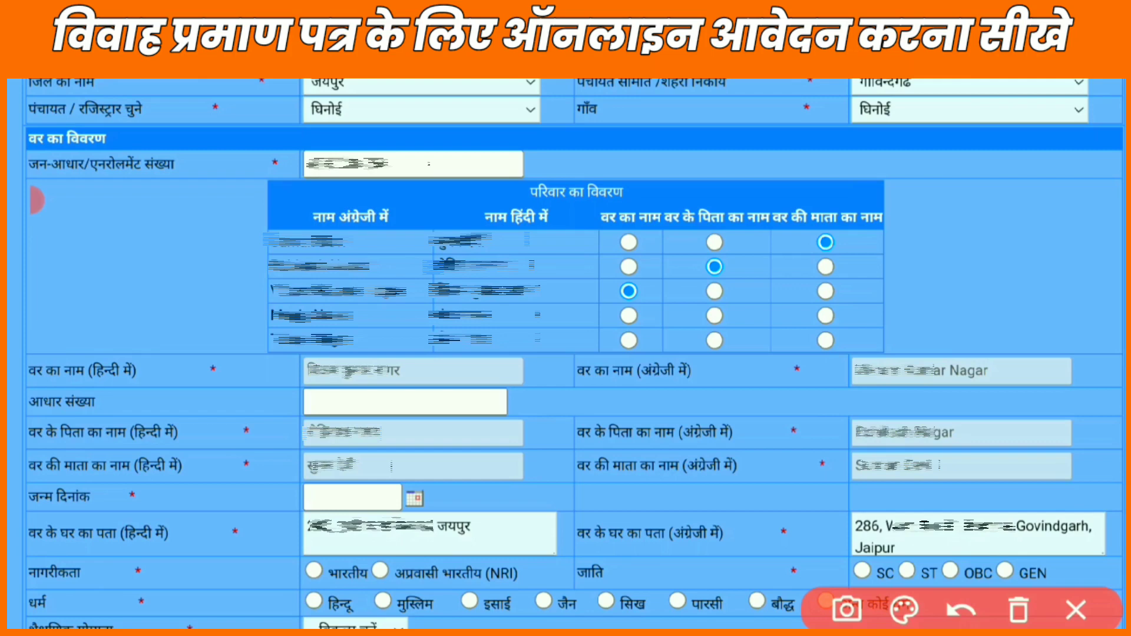
pyautogui.moveTo(800, 264); pyautogui.dragTo(834, 259)
pyautogui.moveTo(345, 373); pyautogui.dragTo(386, 370)
pyautogui.moveTo(341, 434); pyautogui.dragTo(382, 433)
pyautogui.moveTo(340, 500); pyautogui.dragTo(412, 494)
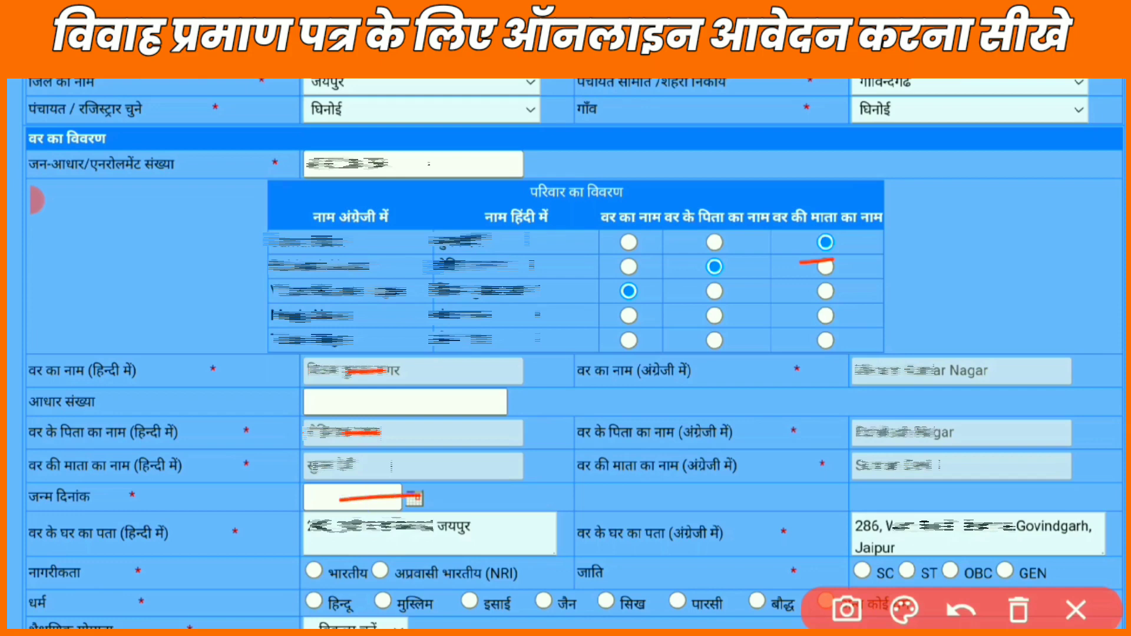
pyautogui.scroll(-7, 36, 200)
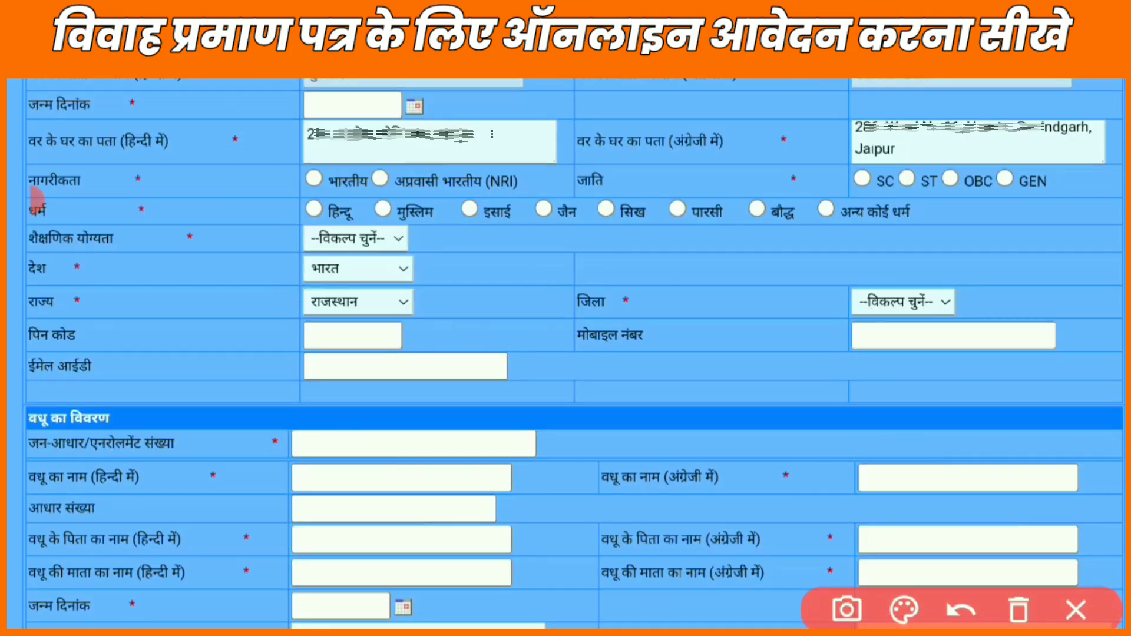
pyautogui.moveTo(305, 154); pyautogui.dragTo(474, 131)
pyautogui.moveTo(887, 134); pyautogui.dragTo(1013, 131)
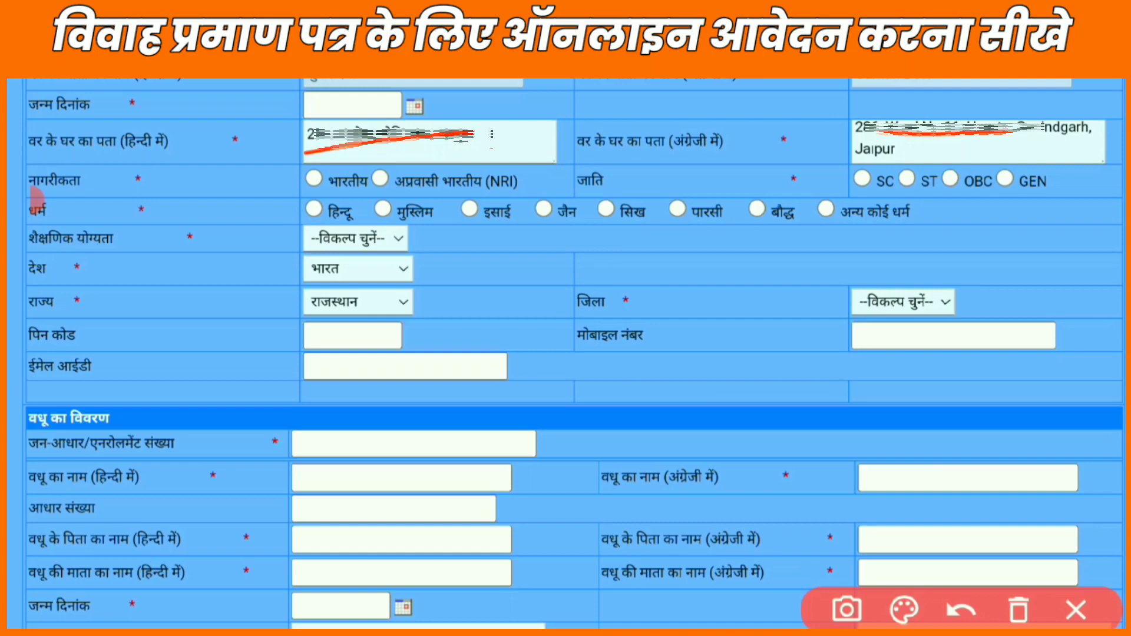
# - Set the groom's nationality (नागरीकता) to भारतीय
pyautogui.moveTo(139, 183); pyautogui.dragTo(288, 180)
pyautogui.click(1019, 610)
pyautogui.click(1076, 610)
pyautogui.click(314, 178)
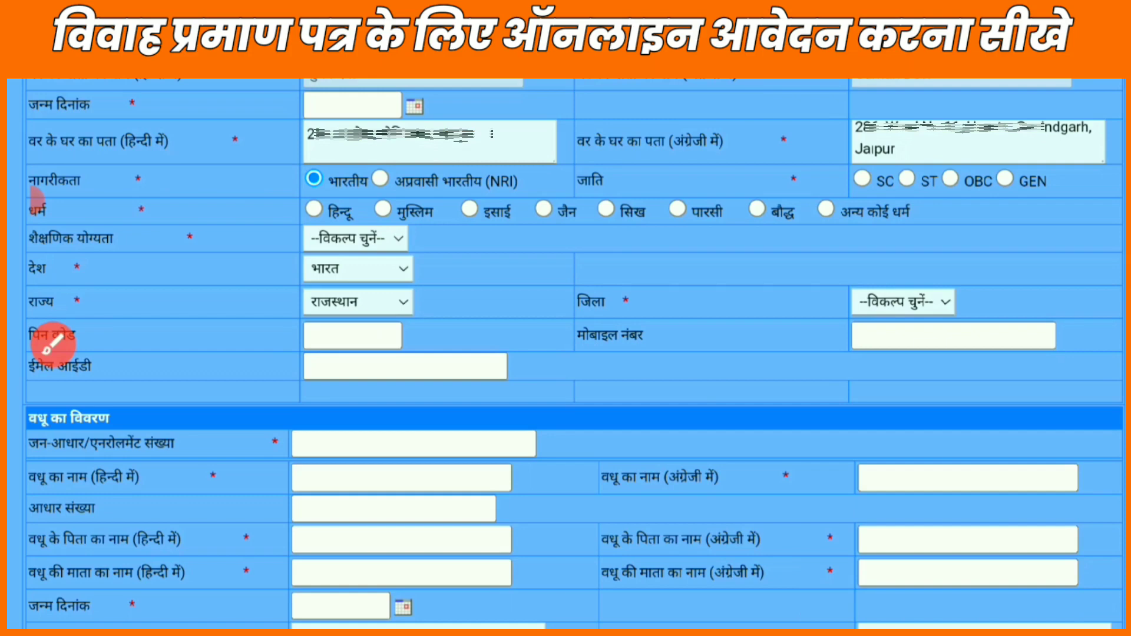
# - Set the groom's caste category (जाति) to SC
pyautogui.click(53, 344)
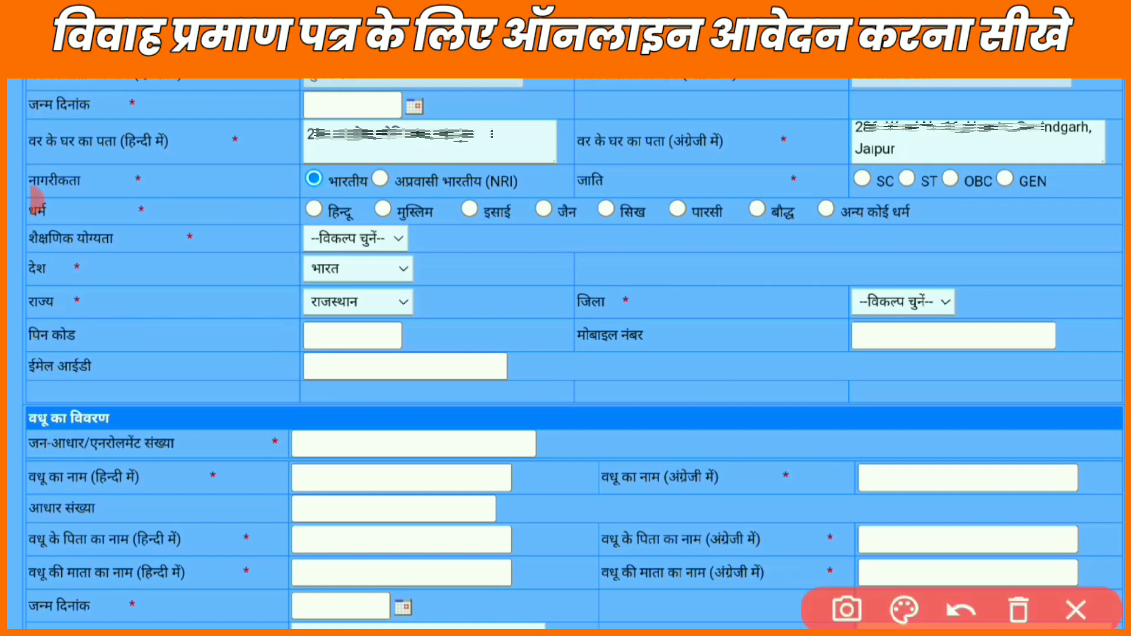
pyautogui.moveTo(828, 183); pyautogui.dragTo(877, 182)
pyautogui.click(1076, 610)
pyautogui.click(863, 179)
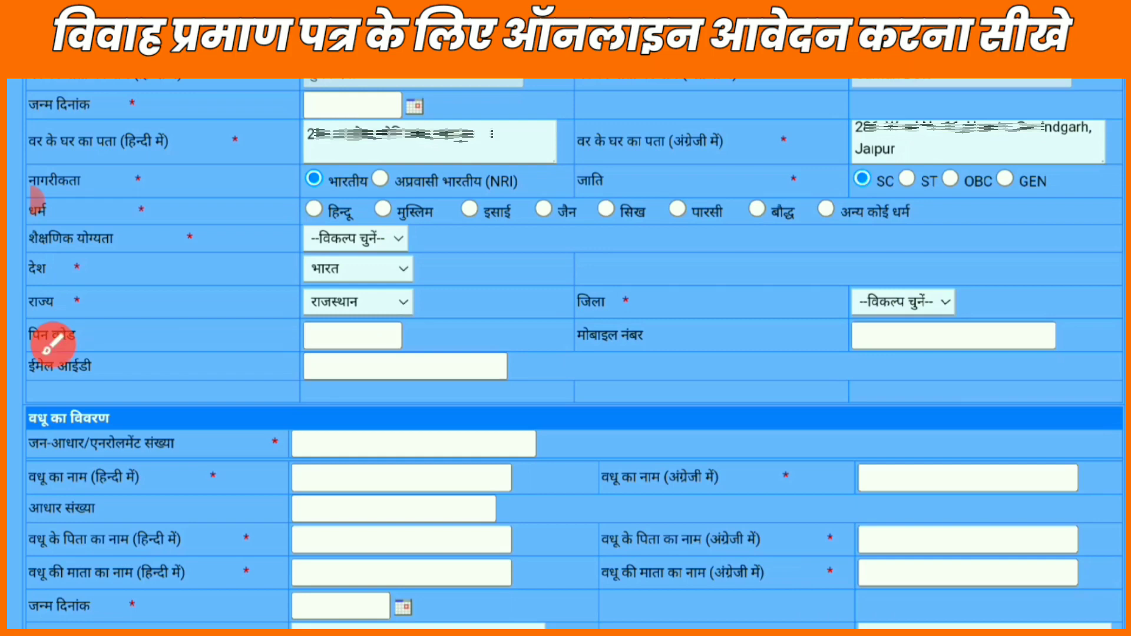
# - Set the groom's religion (धर्म) to हिन्दू
pyautogui.click(53, 344)
pyautogui.moveTo(285, 220); pyautogui.dragTo(324, 217)
pyautogui.click(1019, 610)
pyautogui.click(1076, 610)
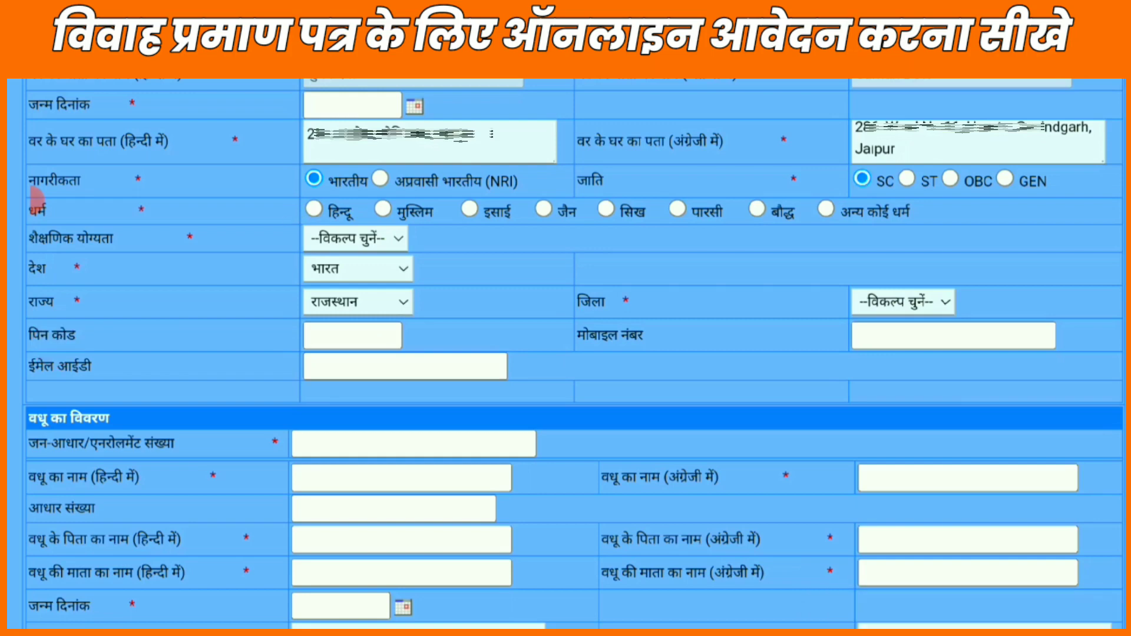
pyautogui.click(314, 210)
# - Set the groom's educational qualification (शैक्षणिक योग्यता) to स्नातकोत्तर
pyautogui.click(53, 344)
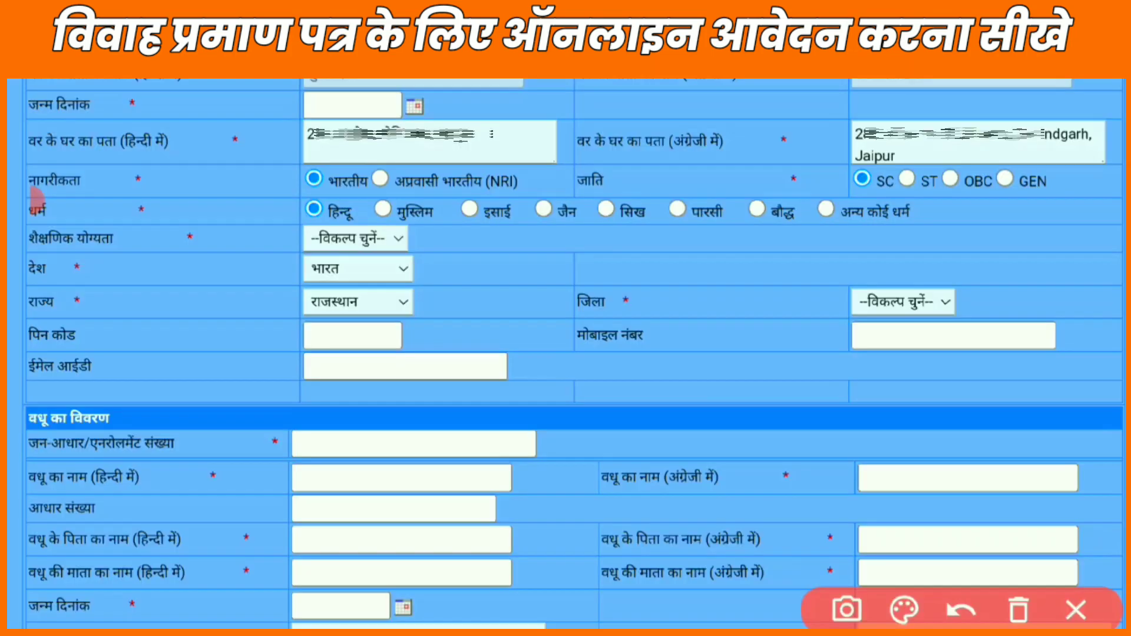
pyautogui.moveTo(7, 255); pyautogui.dragTo(90, 247)
pyautogui.click(1019, 610)
pyautogui.click(1077, 610)
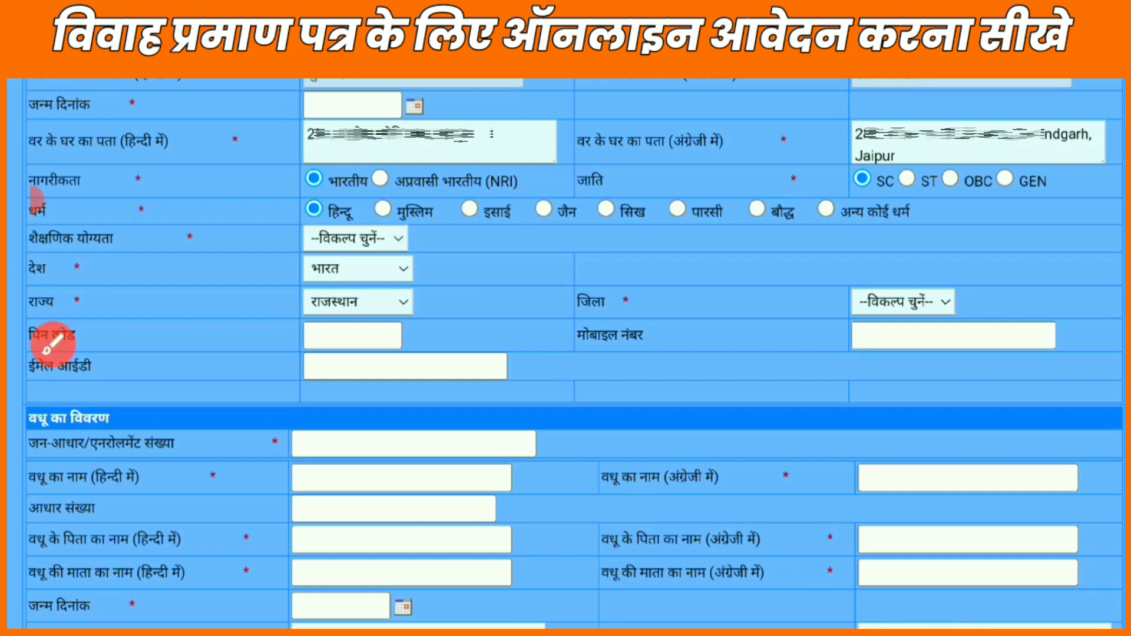
pyautogui.click(355, 238)
pyautogui.scroll(-2, 566, 519)
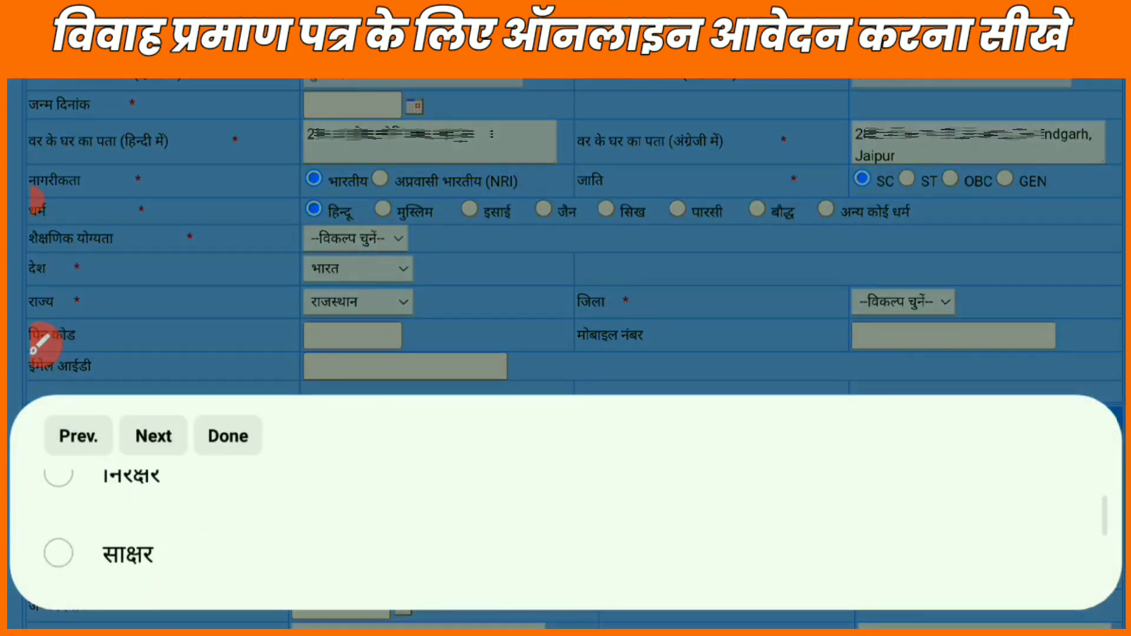
pyautogui.scroll(-5, 566, 518)
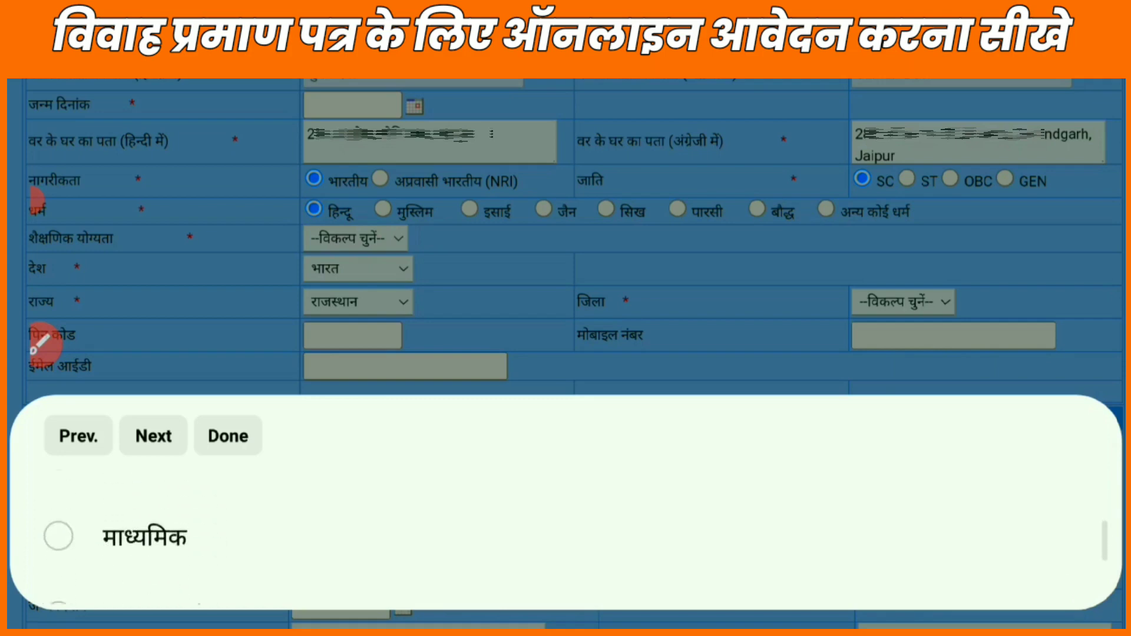
pyautogui.scroll(-3, 566, 519)
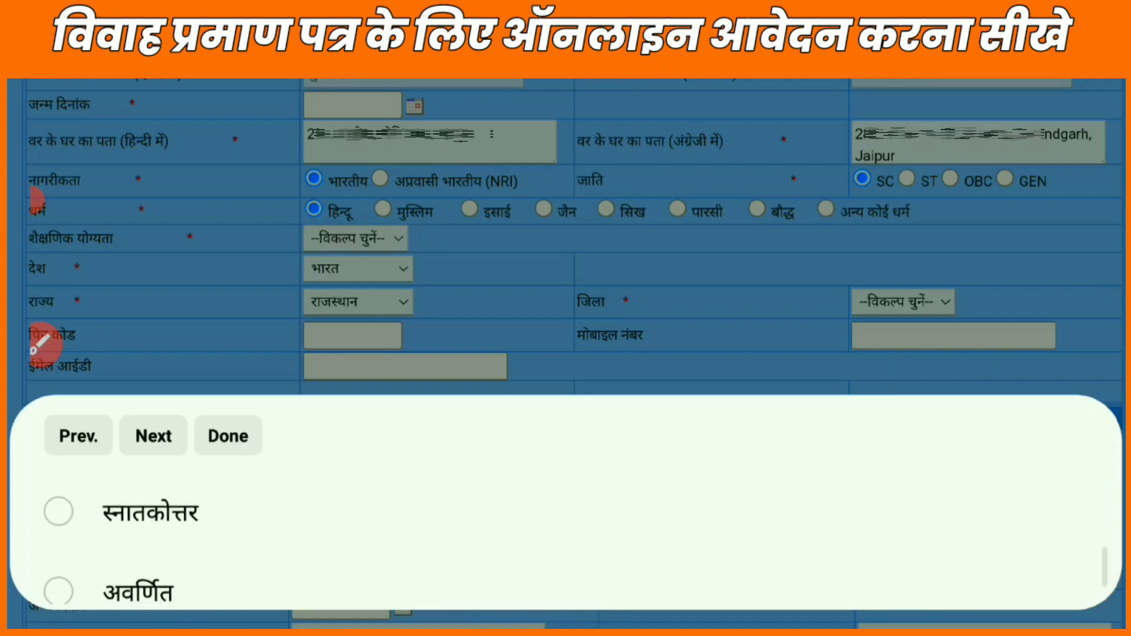
pyautogui.click(58, 511)
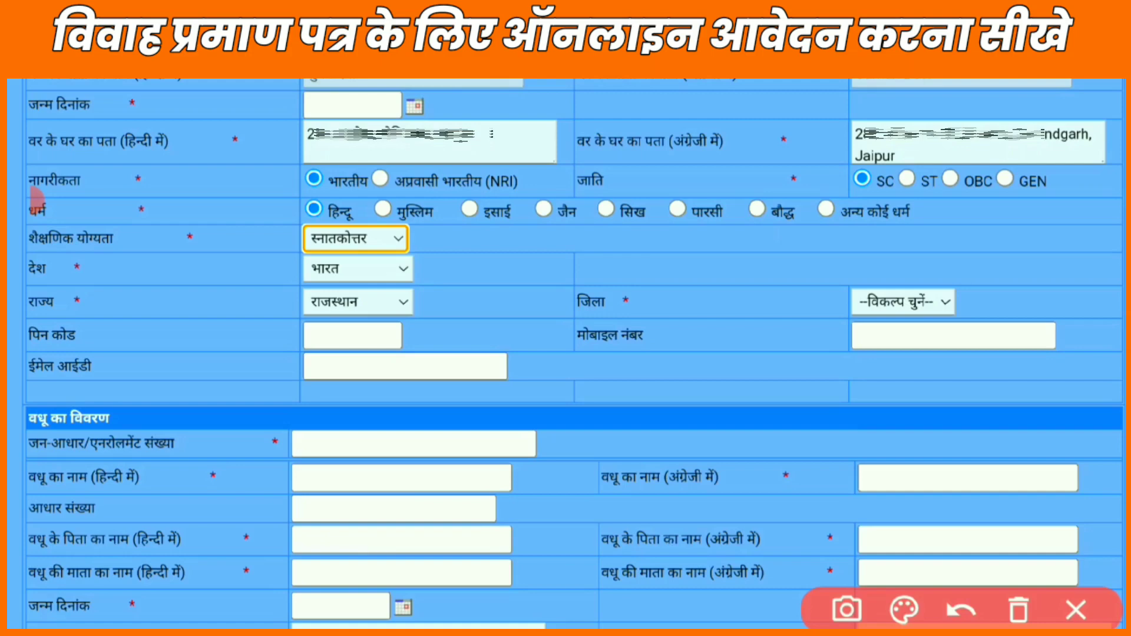
pyautogui.moveTo(290, 286); pyautogui.dragTo(396, 274)
pyautogui.moveTo(66, 313); pyautogui.dragTo(135, 315)
pyautogui.moveTo(347, 312); pyautogui.dragTo(441, 299)
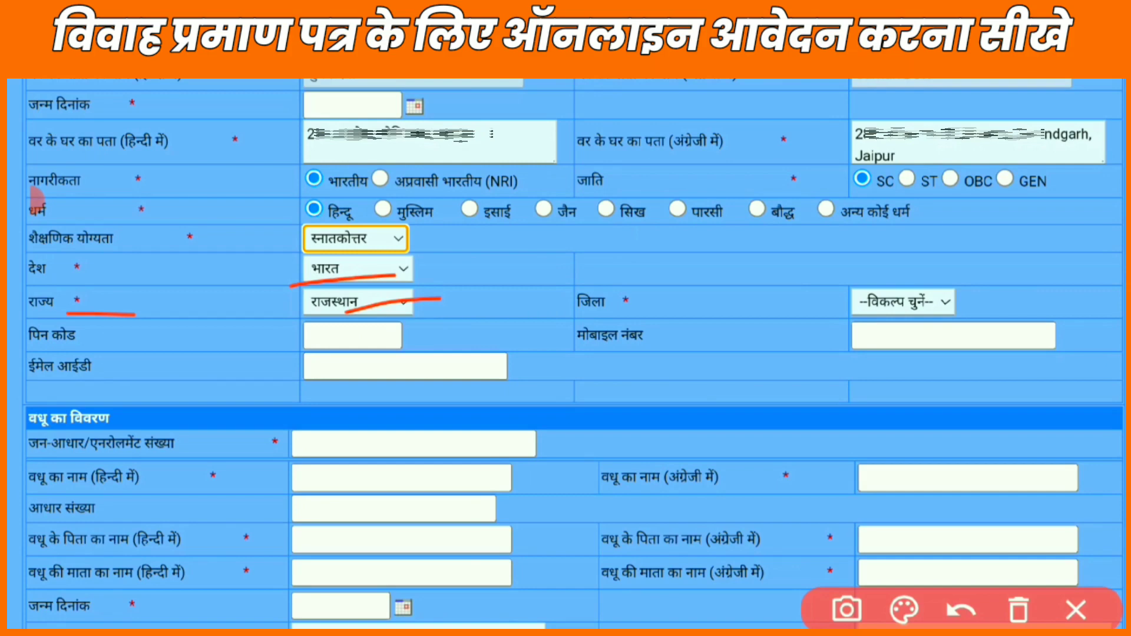
pyautogui.moveTo(581, 317); pyautogui.dragTo(659, 311)
pyautogui.click(1018, 610)
pyautogui.click(1077, 610)
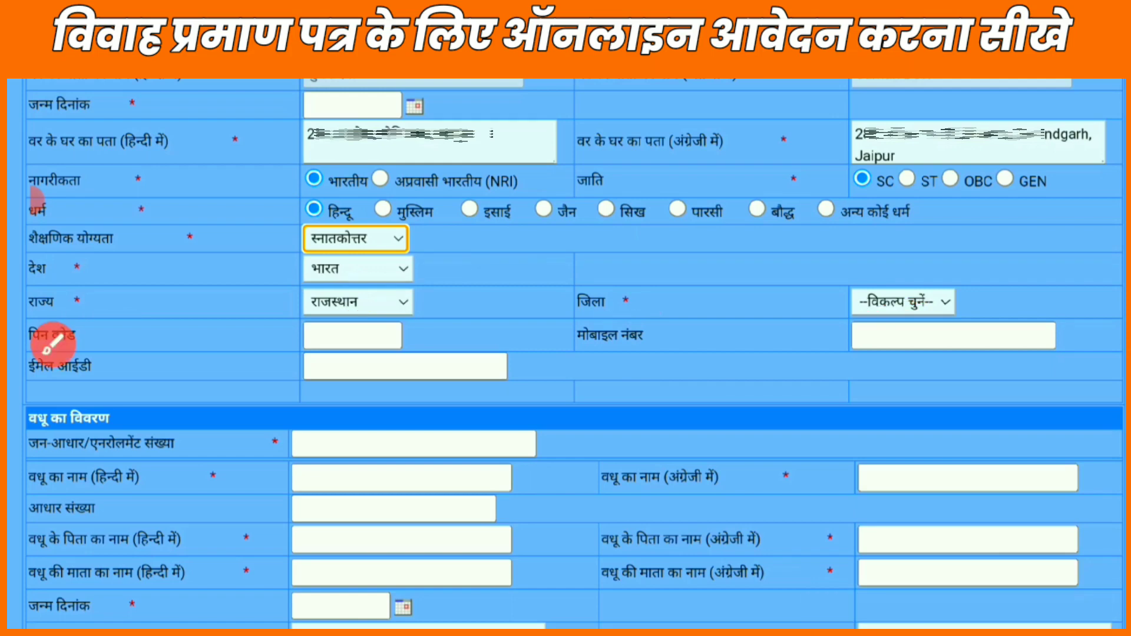
# - Set the groom's district (जिला) to जयपुर
pyautogui.click(903, 301)
pyautogui.scroll(-10, 566, 519)
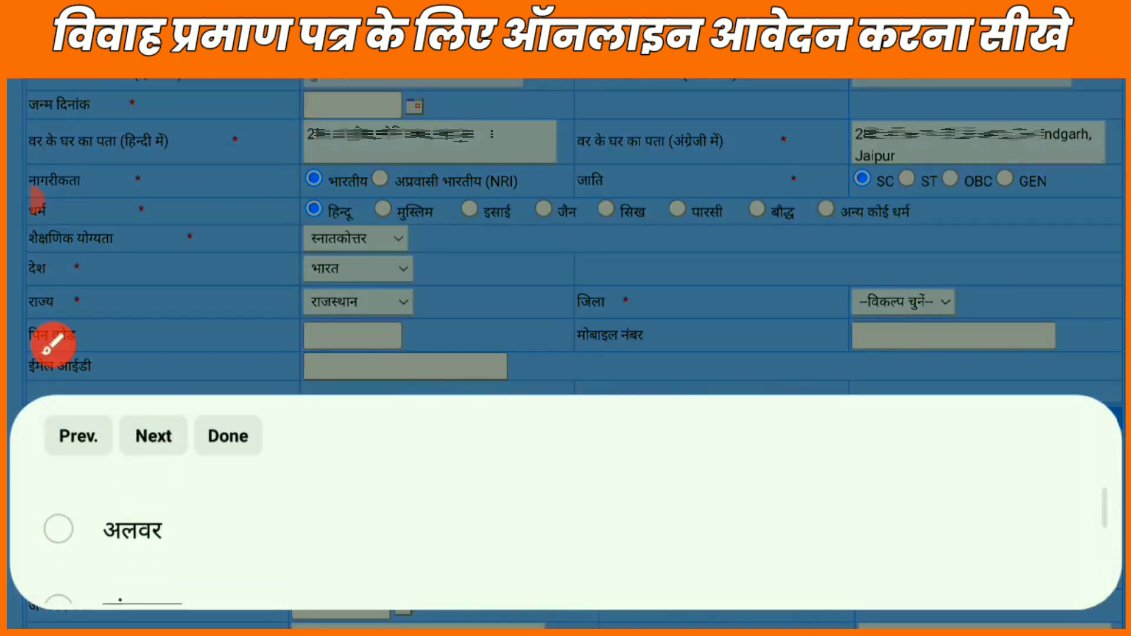
pyautogui.scroll(-8, 566, 518)
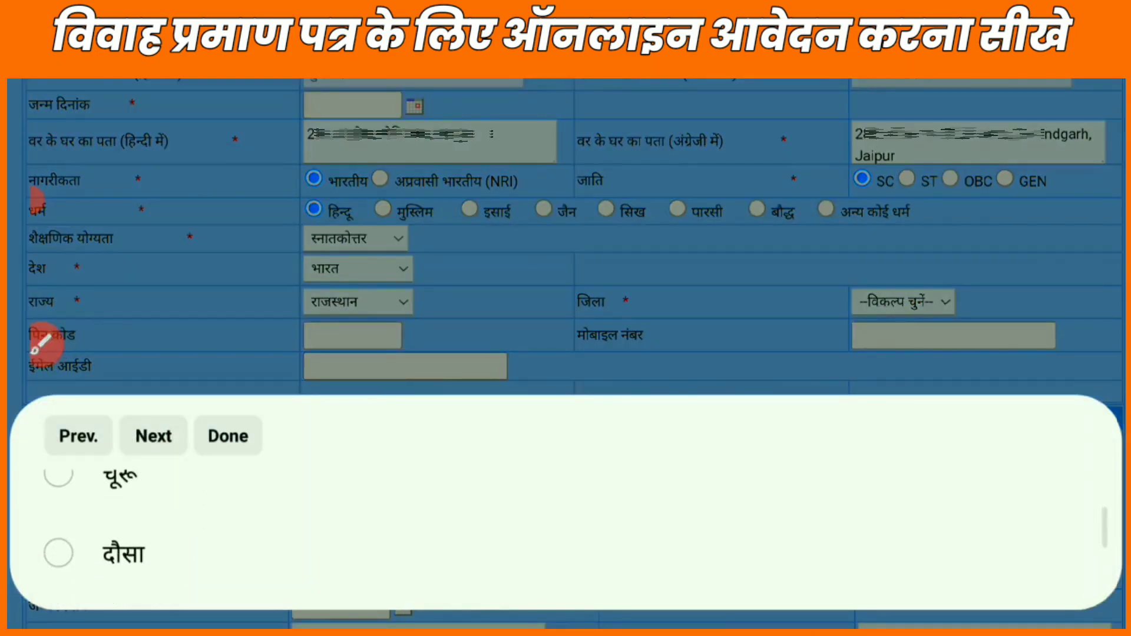
pyautogui.scroll(-2, 566, 519)
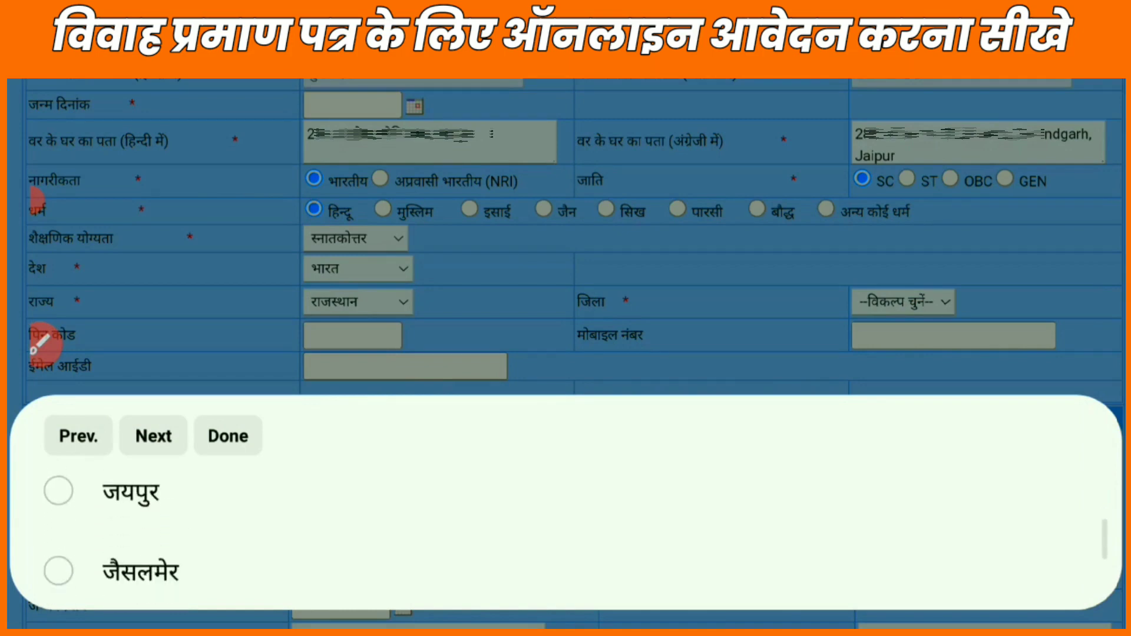
pyautogui.click(130, 493)
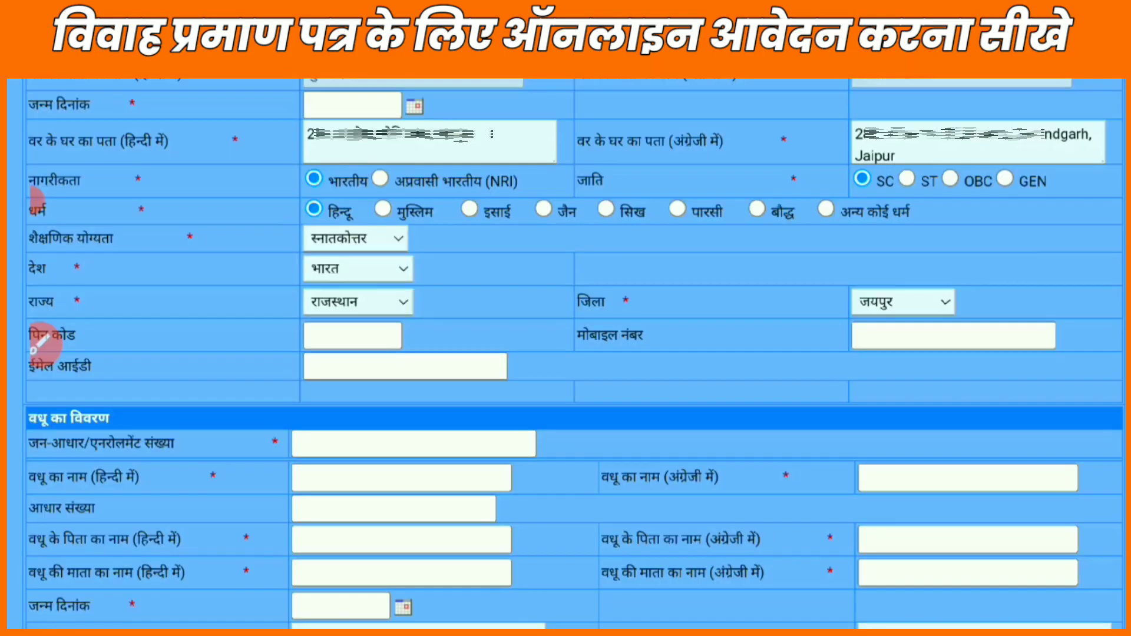
pyautogui.click(44, 342)
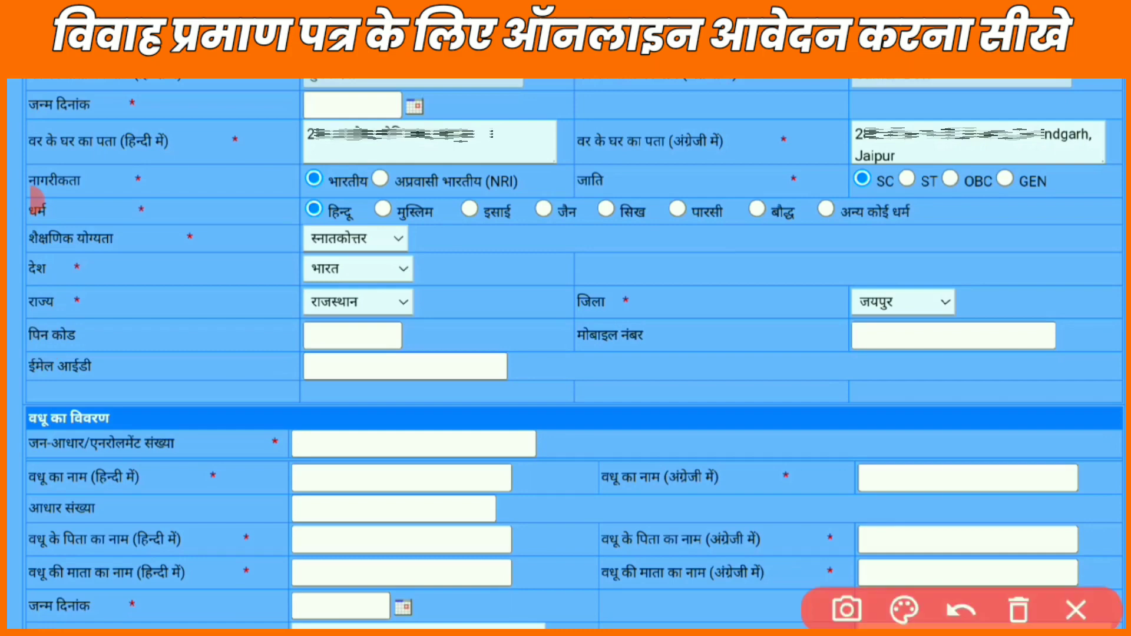
pyautogui.moveTo(311, 351); pyautogui.dragTo(348, 345)
pyautogui.moveTo(870, 346); pyautogui.dragTo(903, 340)
pyautogui.moveTo(302, 376); pyautogui.dragTo(393, 366)
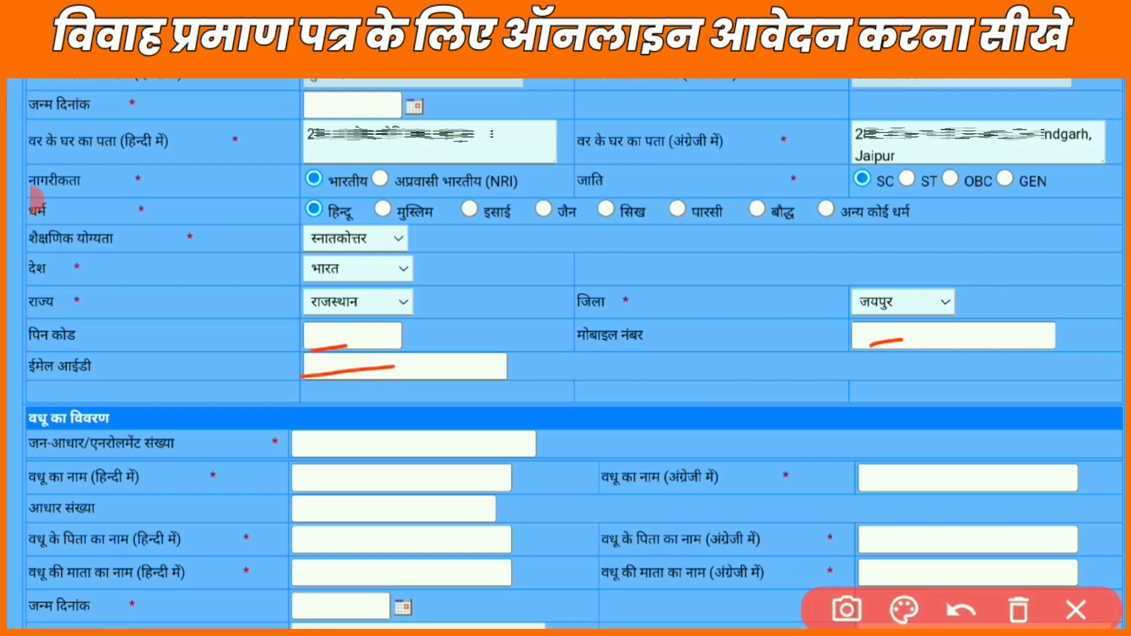
pyautogui.moveTo(98, 401)
pyautogui.mouseDown()
pyautogui.moveTo(12, 416)
pyautogui.moveTo(35, 399)
pyautogui.mouseUp()
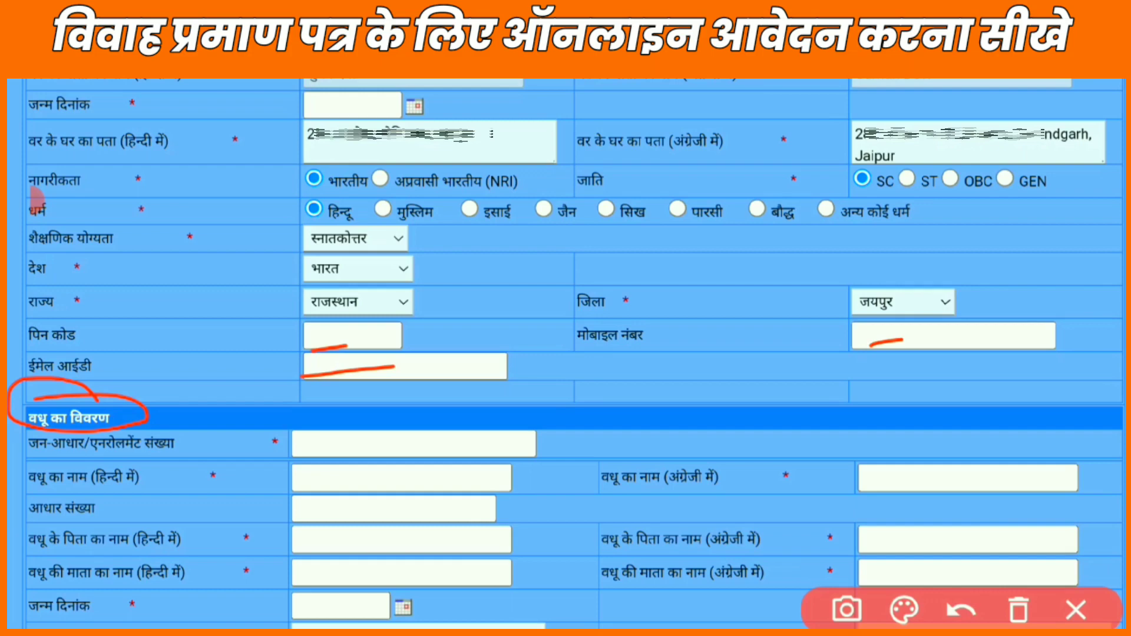
pyautogui.moveTo(328, 449); pyautogui.dragTo(386, 441)
pyautogui.moveTo(386, 440); pyautogui.dragTo(448, 440)
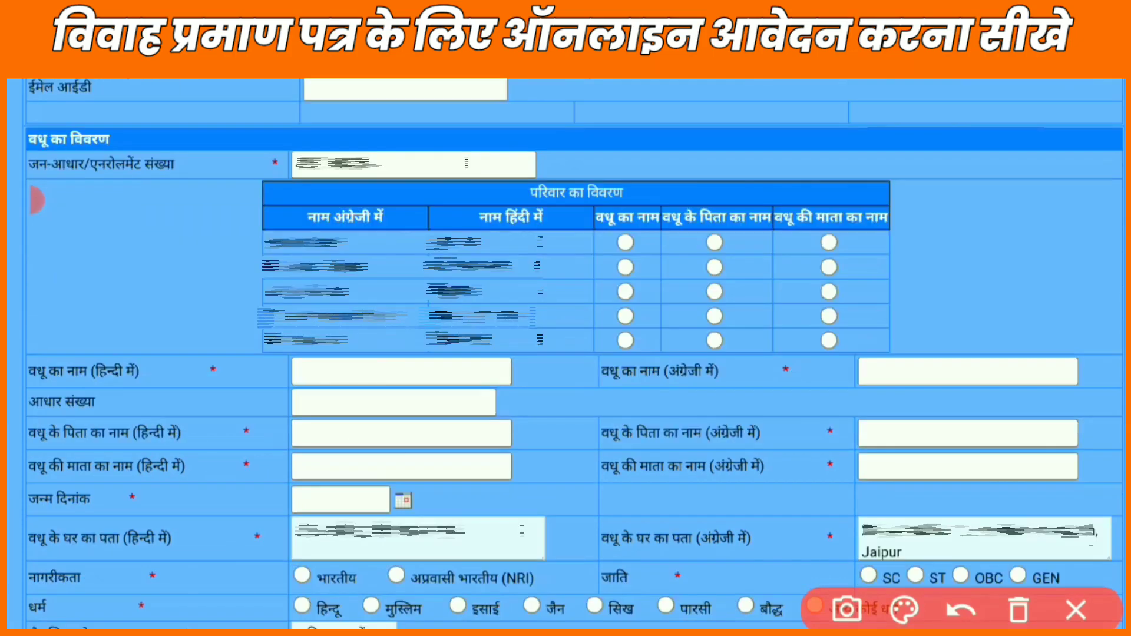